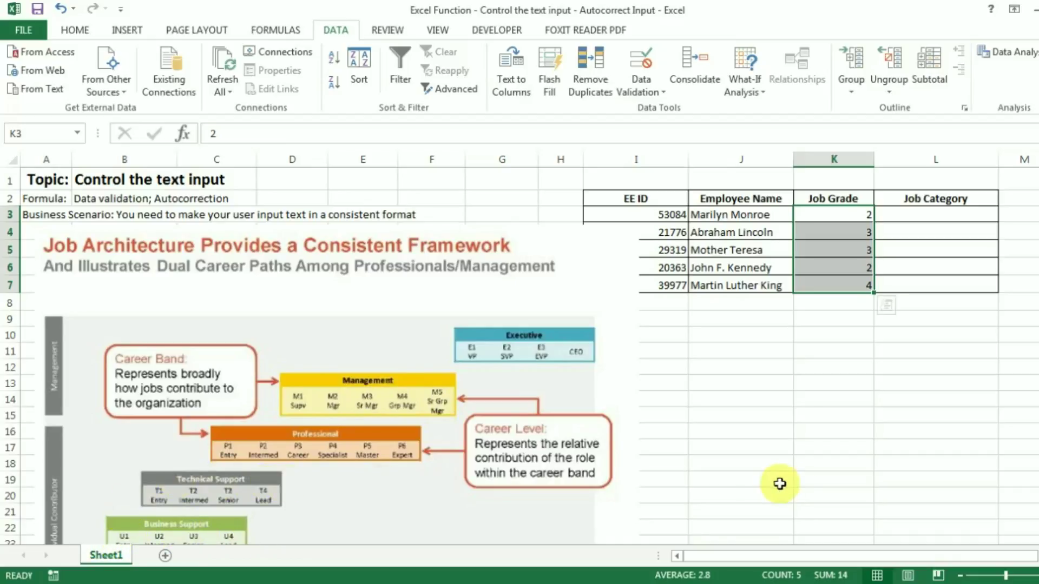
scroll(520, 352, down, 1)
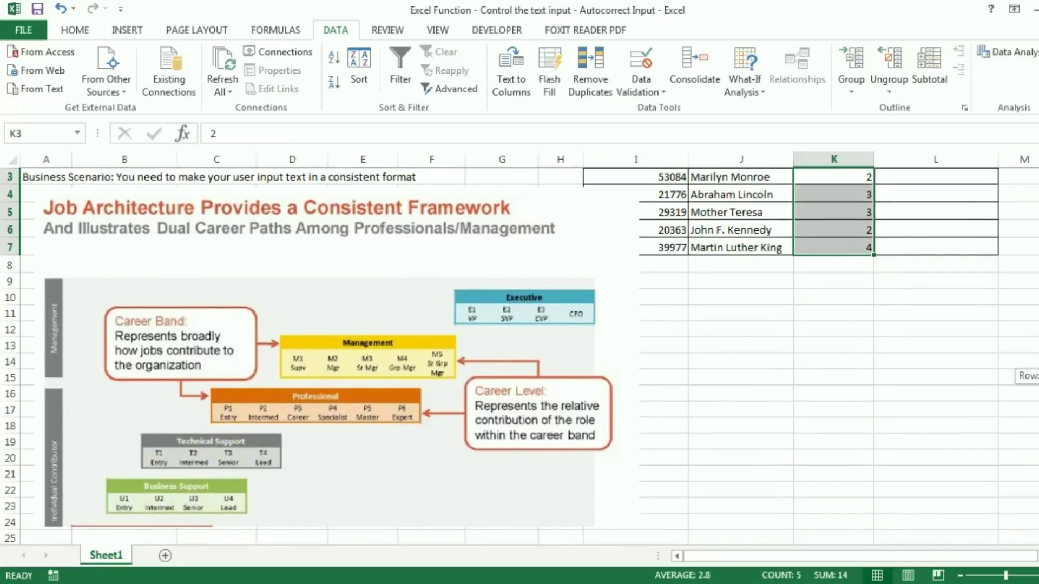
scroll(520, 356, up, 1)
scroll(520, 356, up, 1)
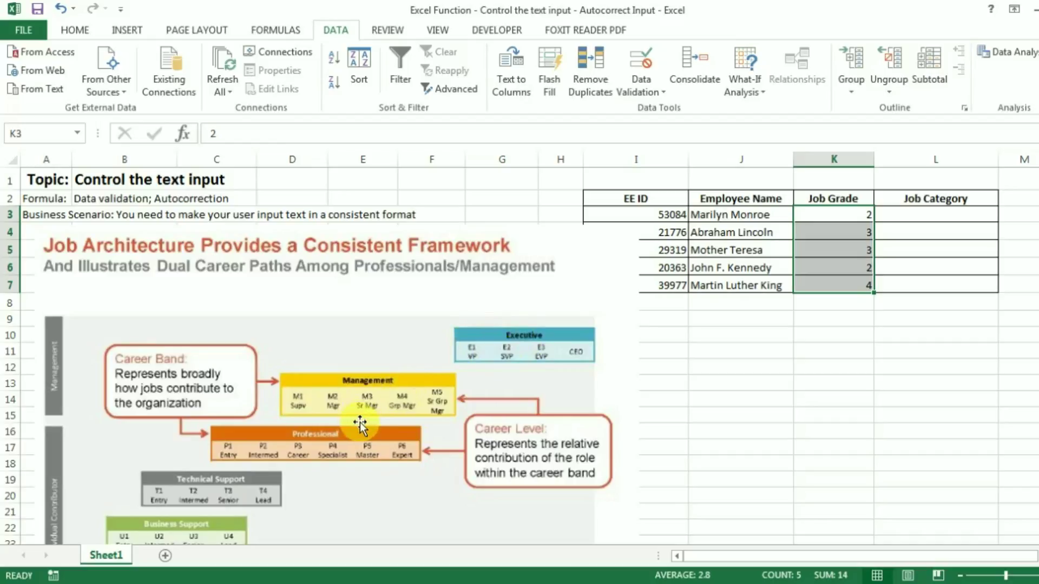
Try entering P1 in the first Job Category cell, L3, and clear the cell again
click(902, 220)
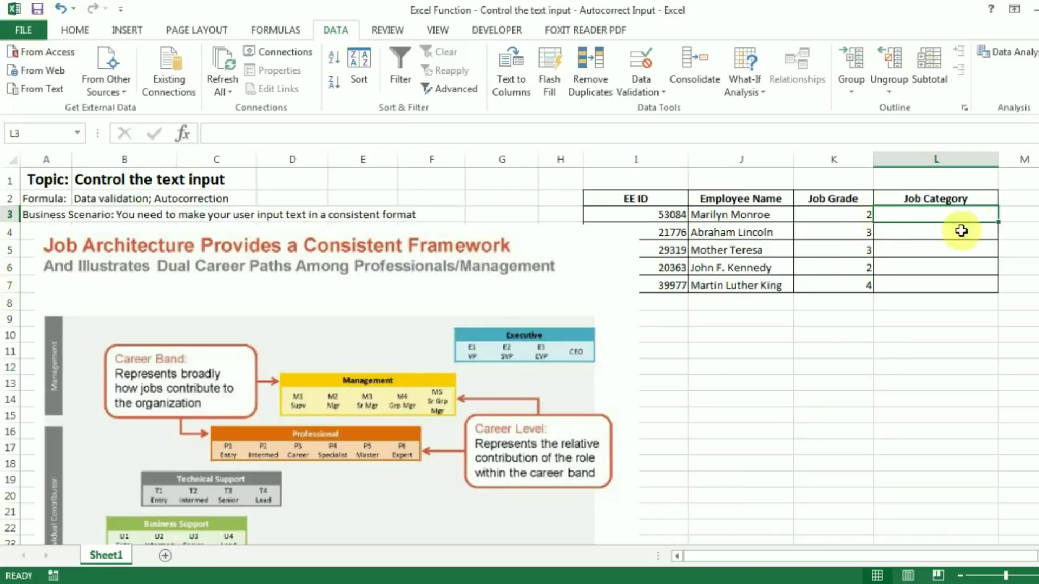
key(F2)
text(P1)
key(ctrl+Return)
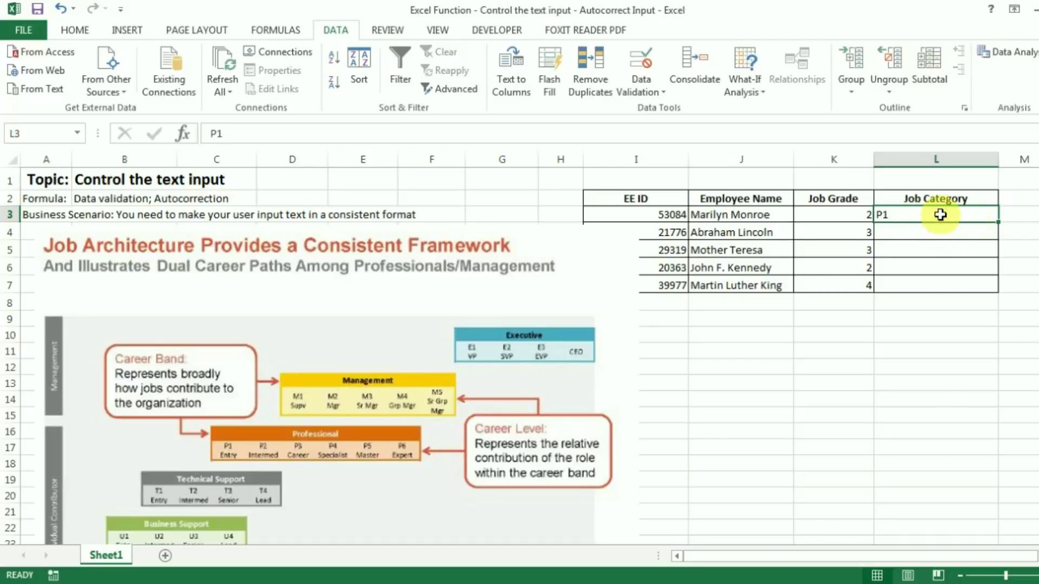
key(Delete)
Delete the AutoCorrect entries that replace p1 with P1 and p2 with P2
click(21, 31)
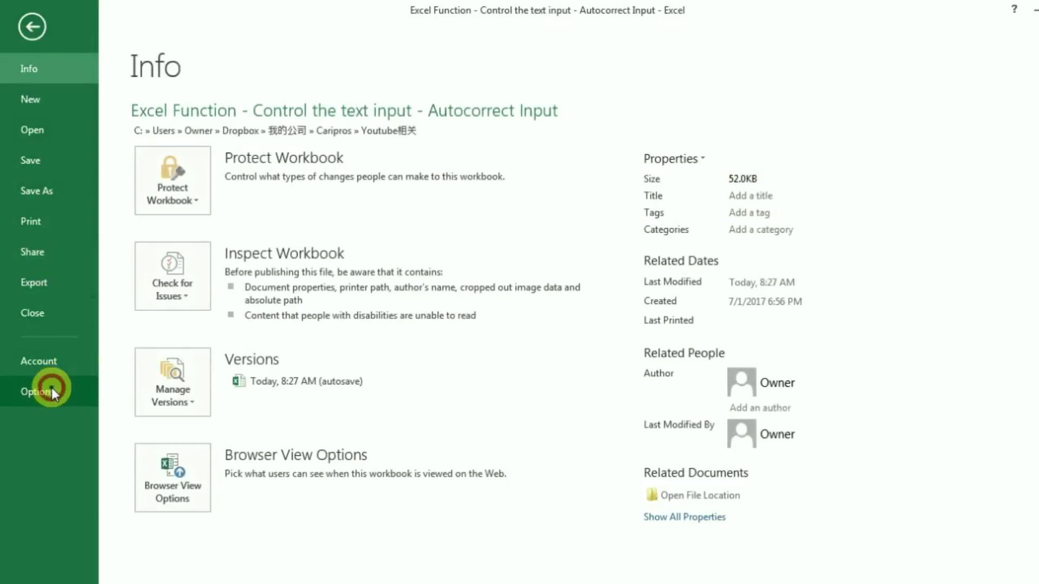
click(51, 387)
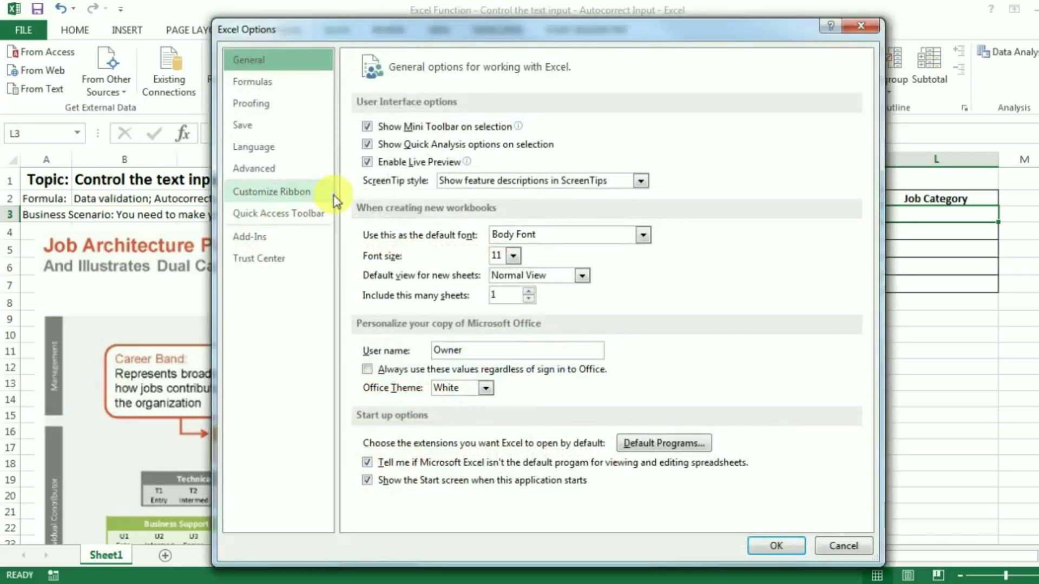
click(272, 105)
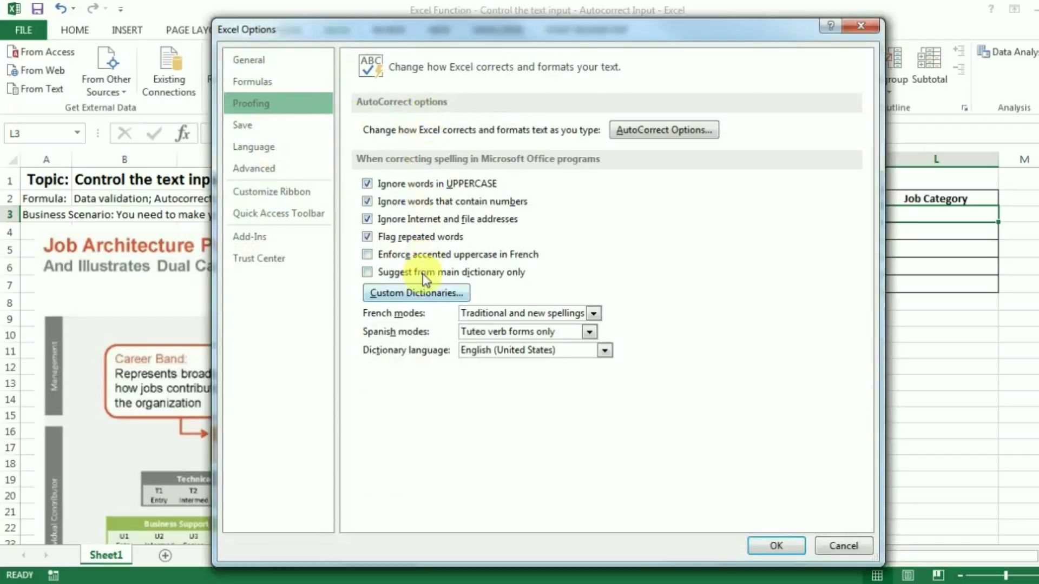
click(678, 131)
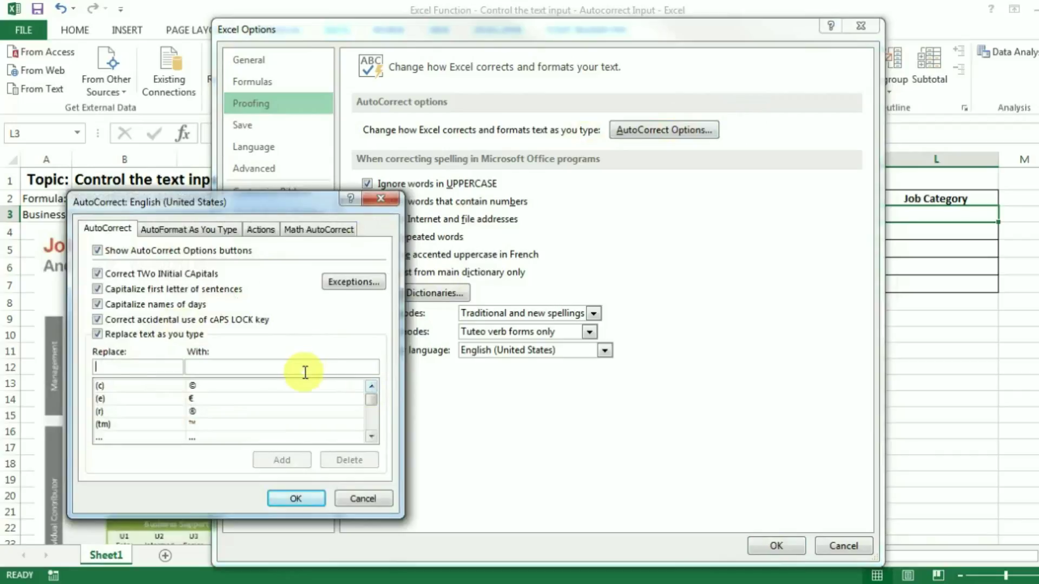
text(p1)
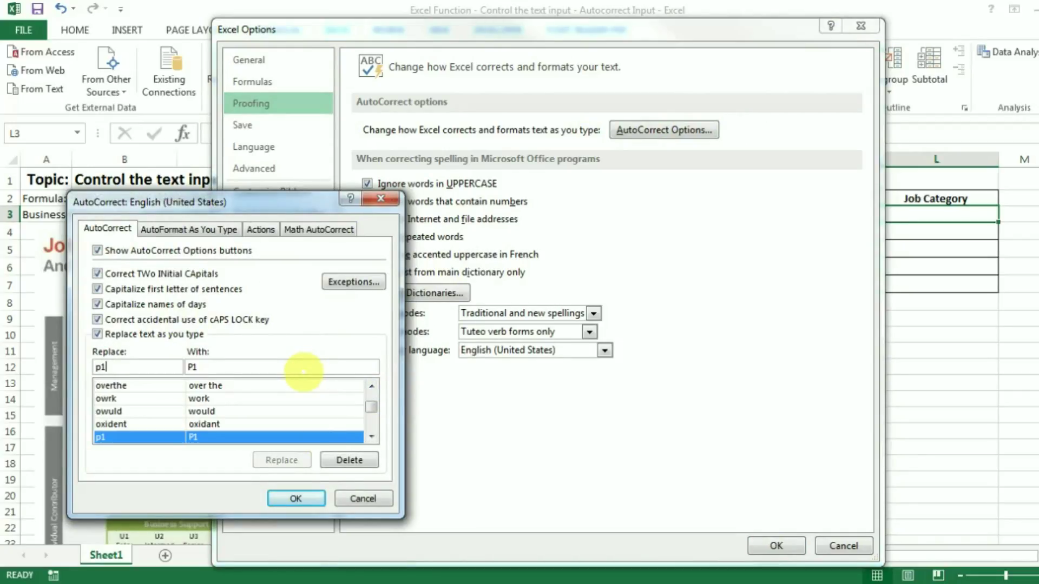
click(358, 461)
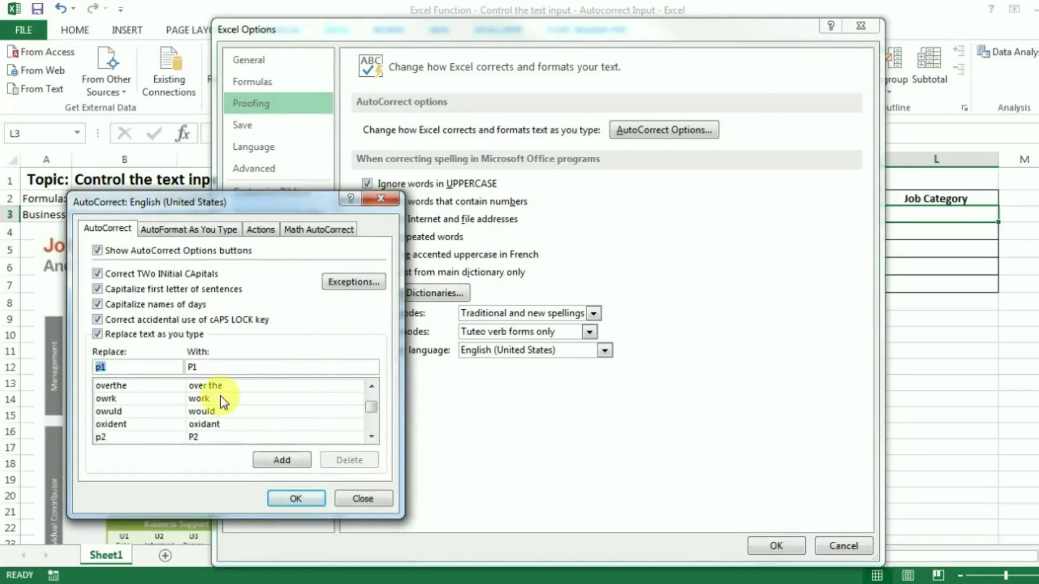
click(199, 437)
click(349, 461)
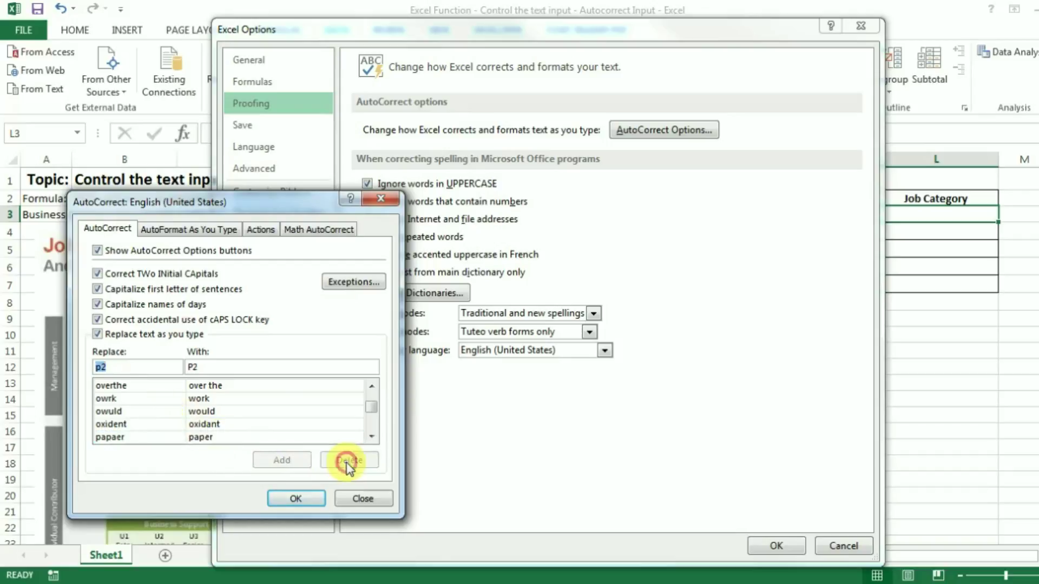
Delete the AutoCorrect entries for m1 and m2, and apply the changed options
text(m1)
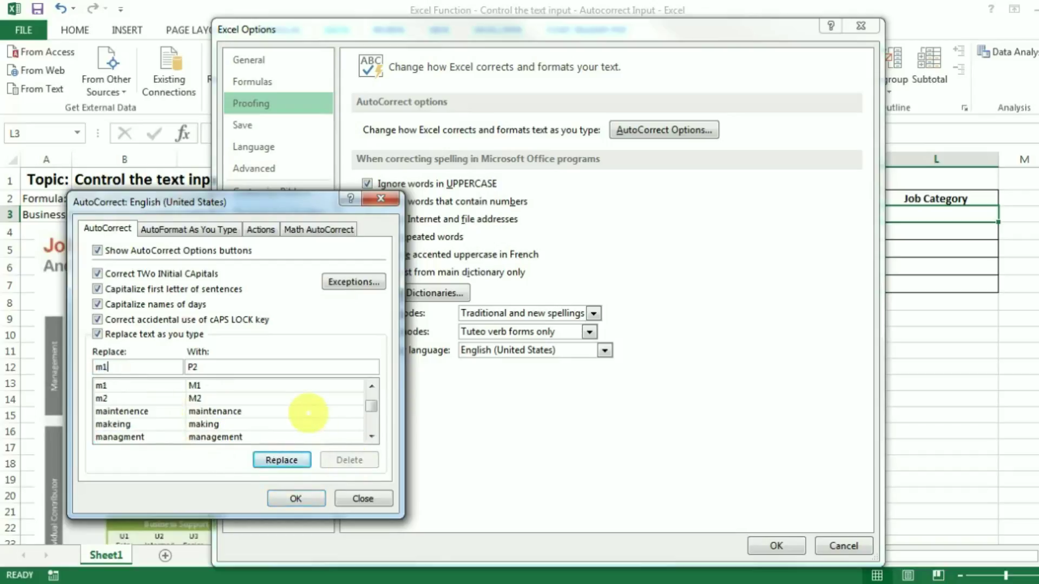
click(307, 385)
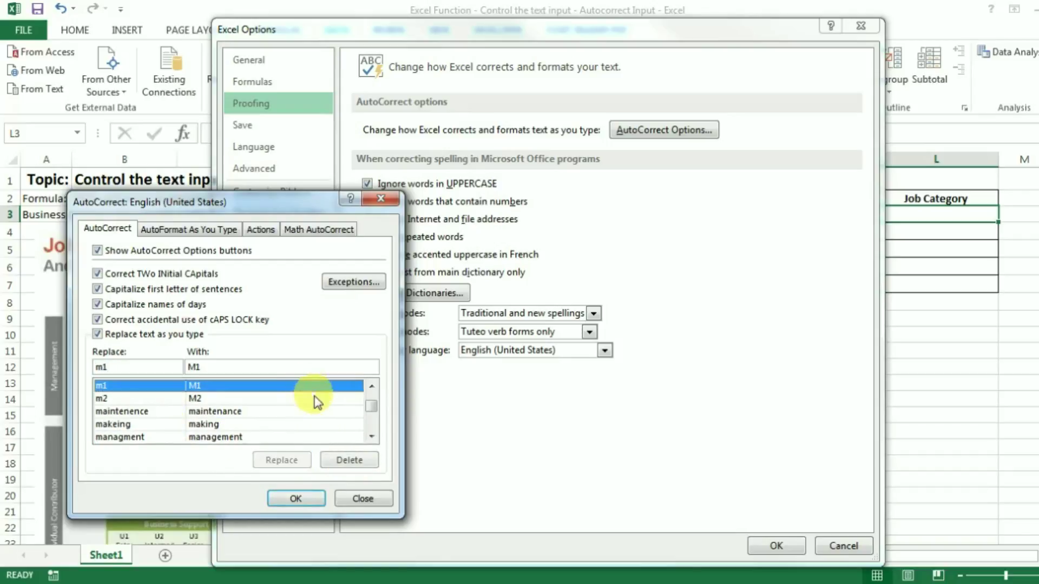
click(346, 460)
text(m)
click(371, 437)
click(371, 436)
text(2)
click(268, 387)
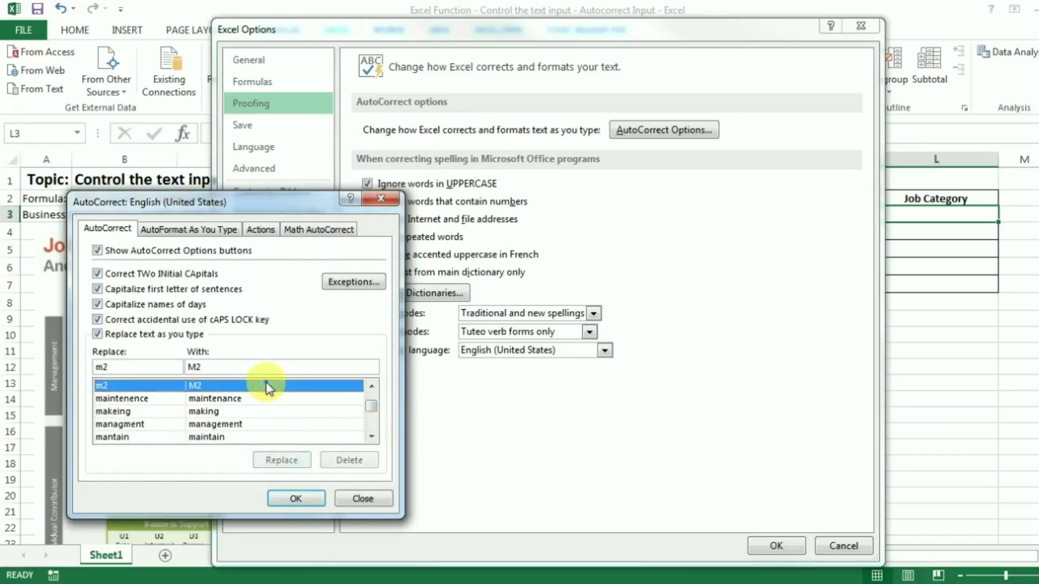
click(346, 460)
click(298, 496)
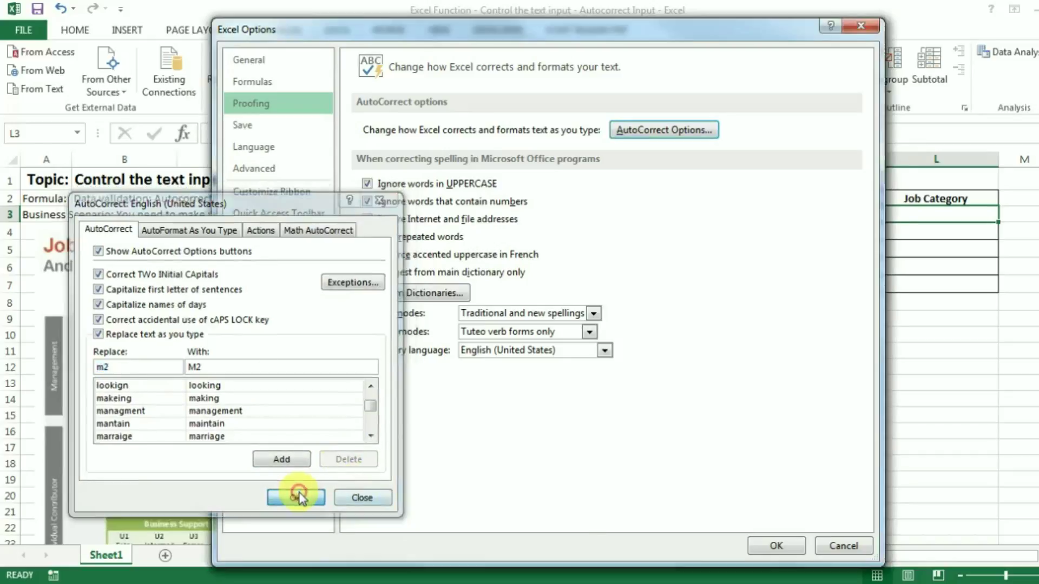
click(775, 546)
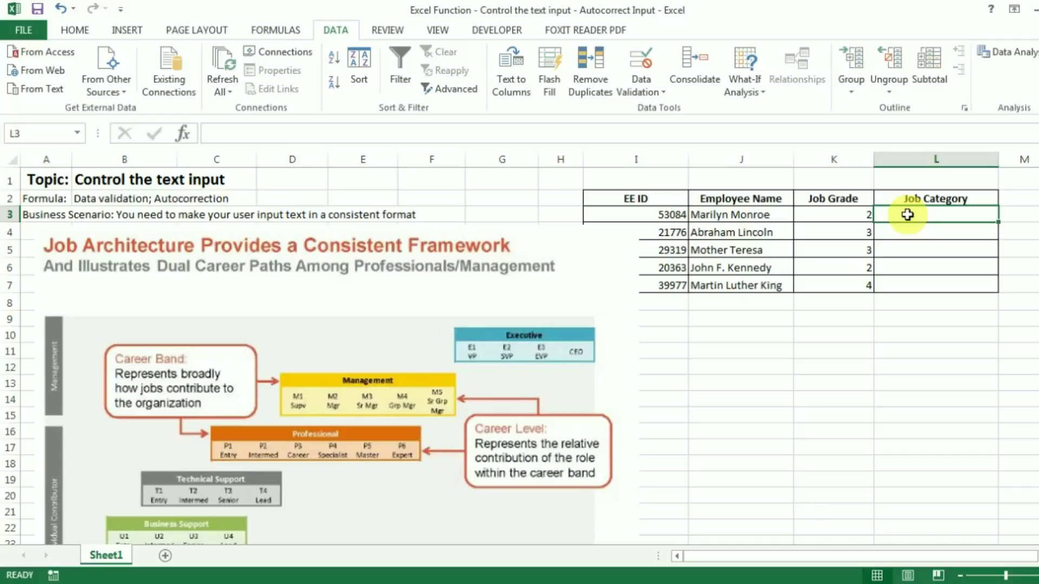
Fill the Job Category cells L3 to L7 with the lowercase codes p1, p2, m1, m2 and m1
text(p1)
key(Return)
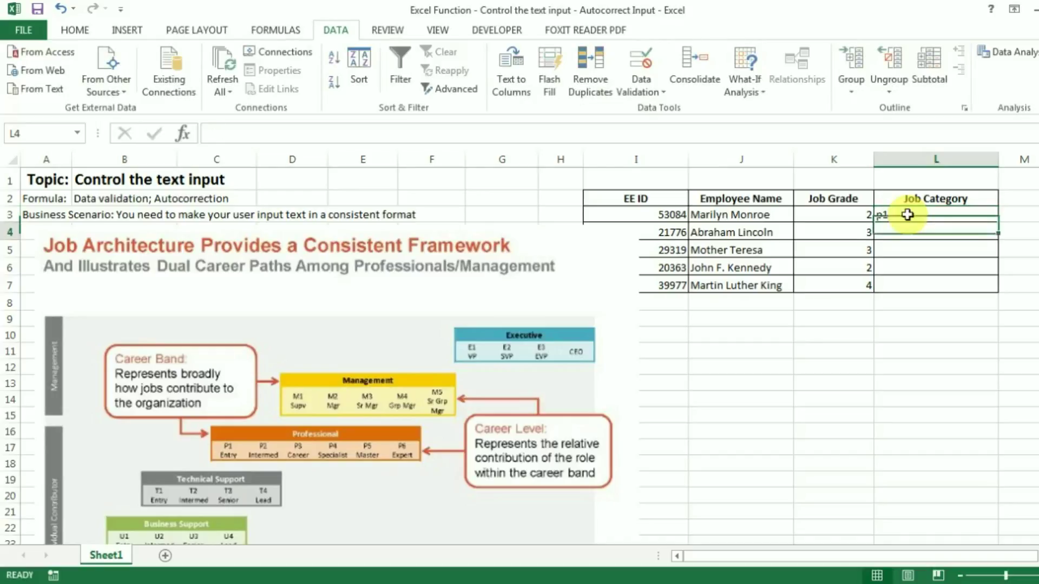
text(p2)
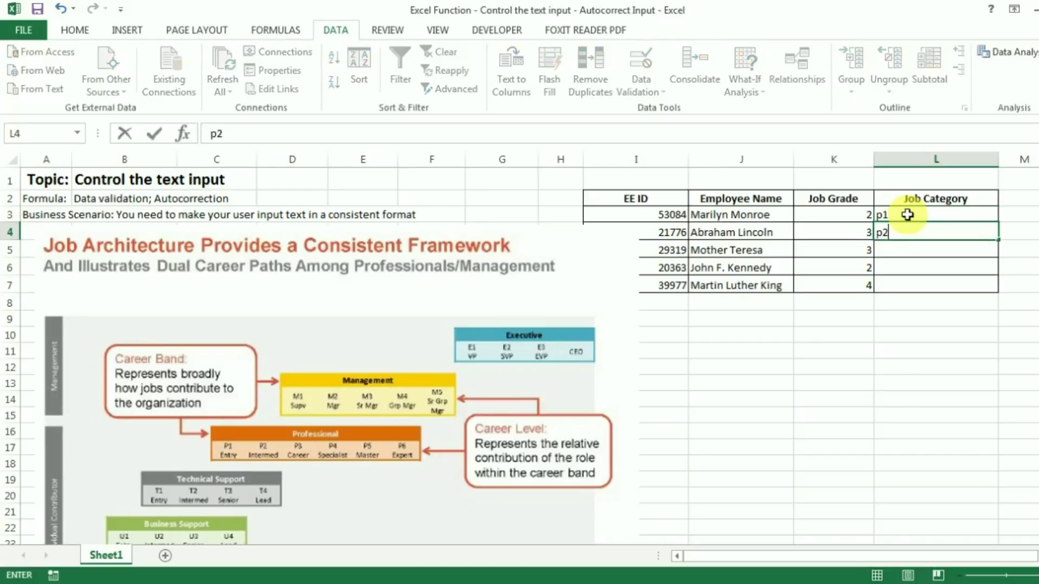
key(Return)
text(m1)
key(Return)
text(,m2)
key(Return)
text(m)
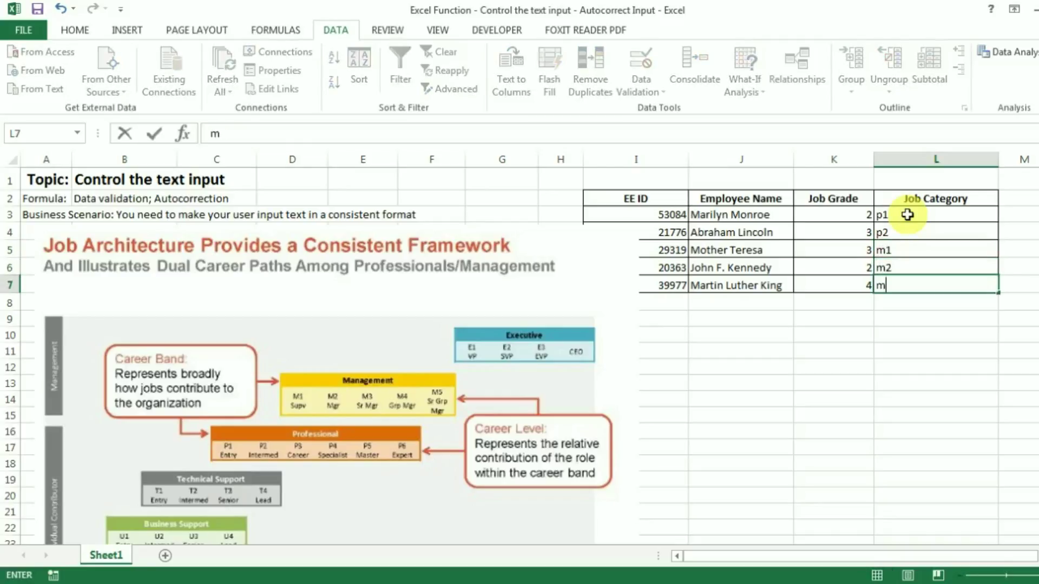
text(1)
key(ctrl+Return)
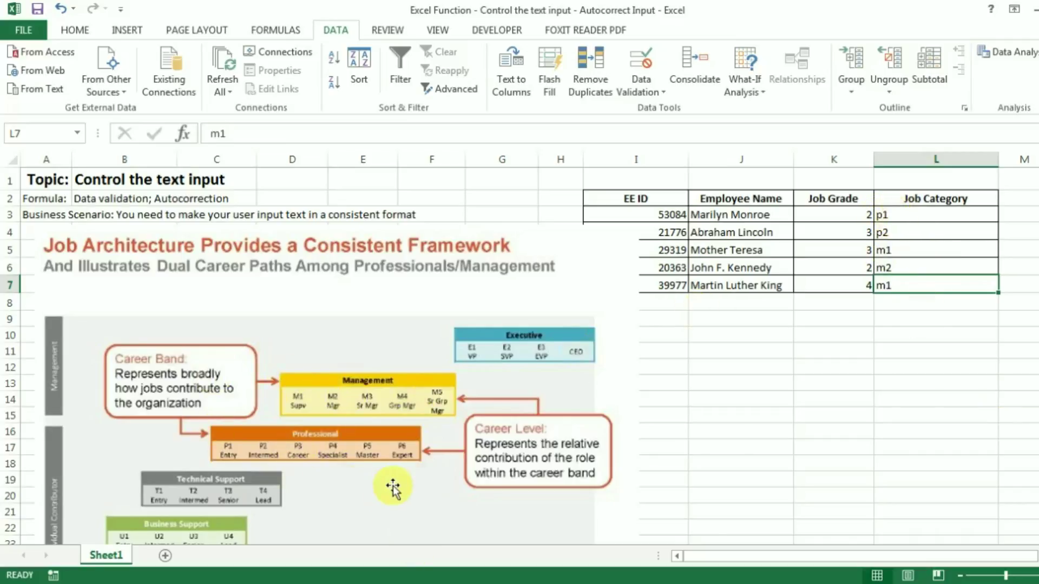
Replace the first two Job Category codes with uppercase ones: P1 in L3 and P2 in L4
click(896, 219)
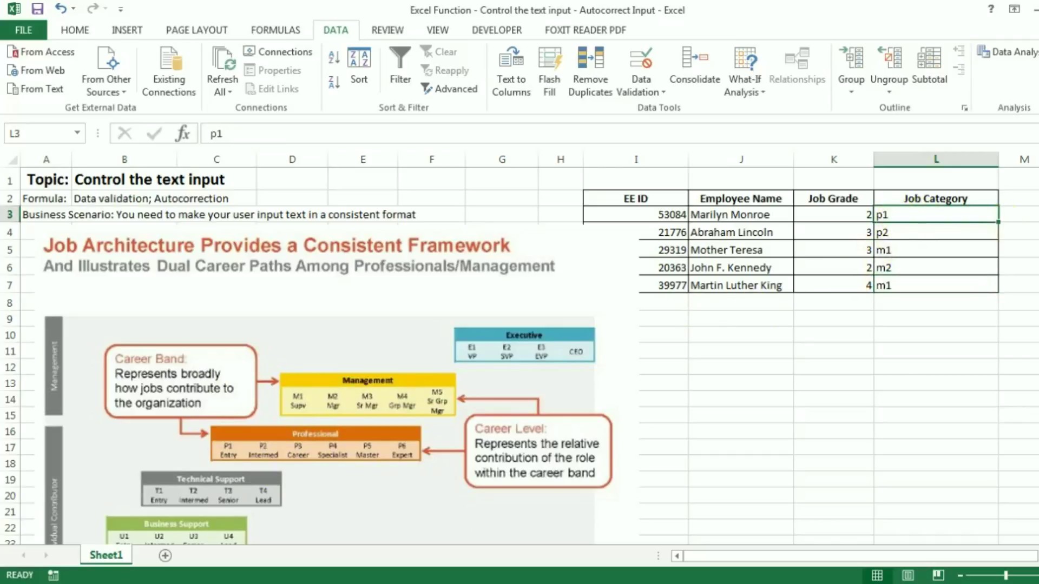
text(P2)
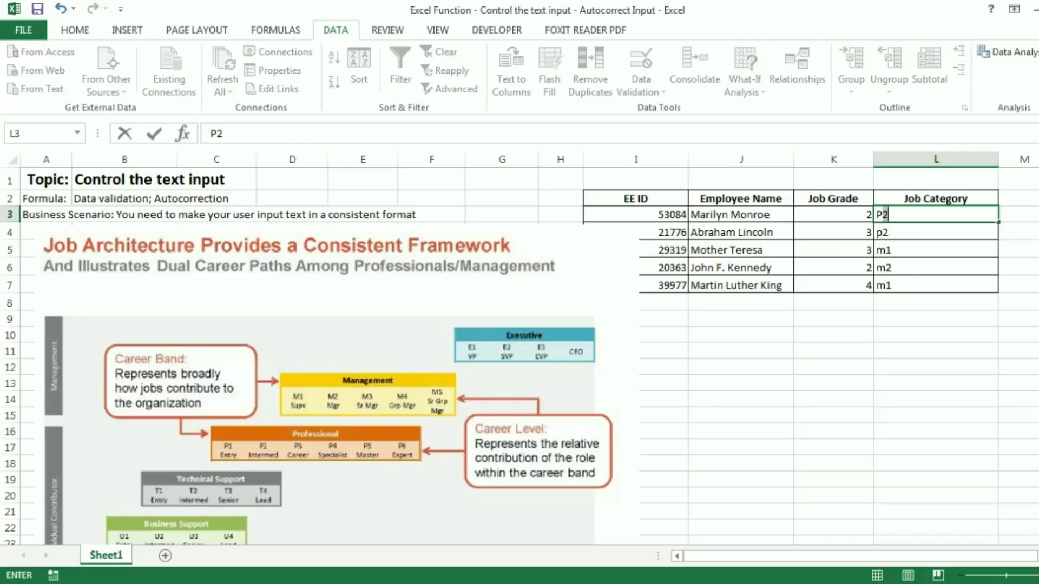
key(Return)
text(P2)
key(ctrl+Return)
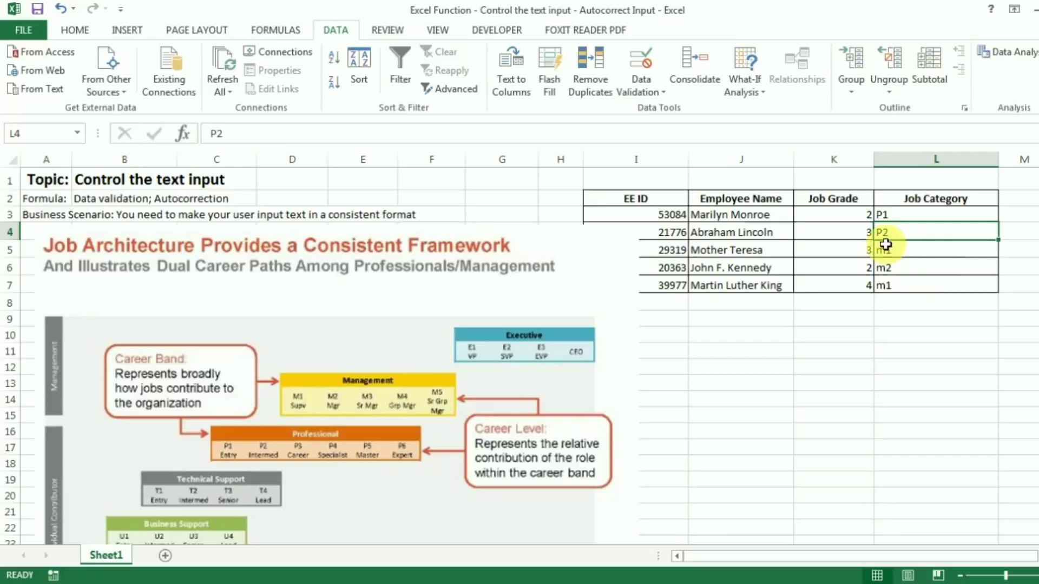
click(900, 216)
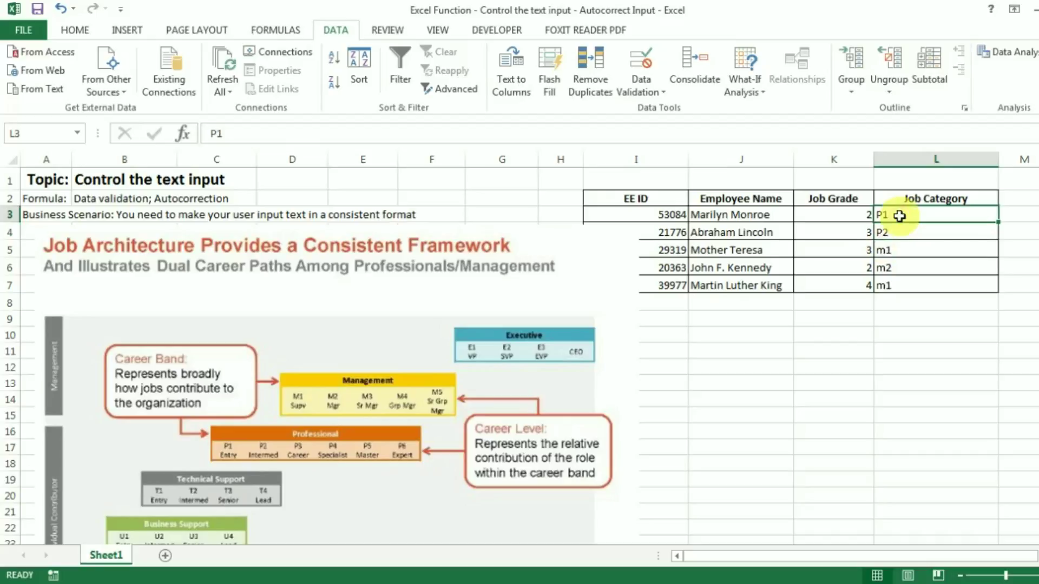
Apply list data validation to Job Category cell L5 with the source P1,P2,M1,M2
click(900, 250)
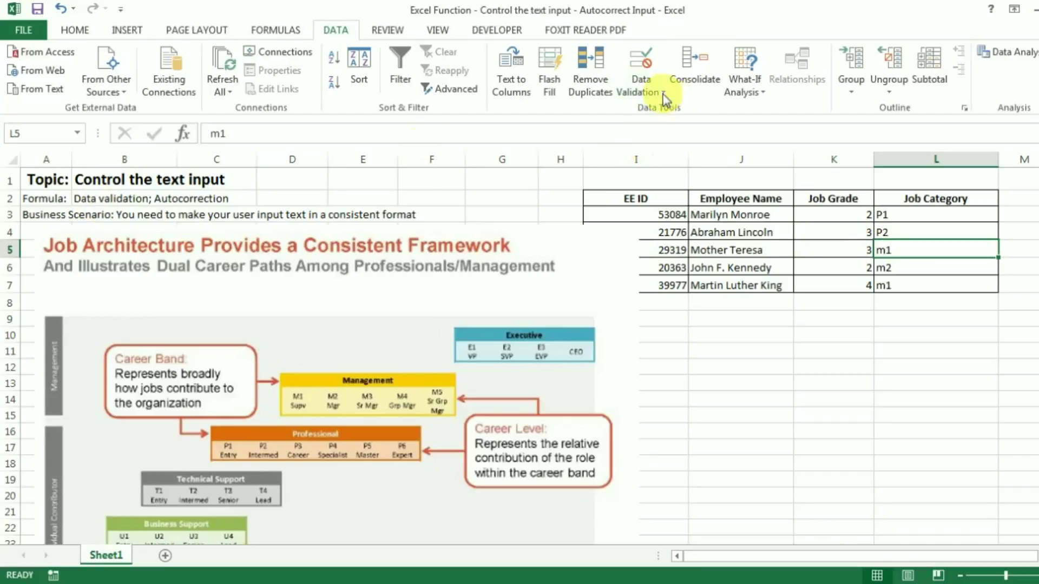
click(641, 66)
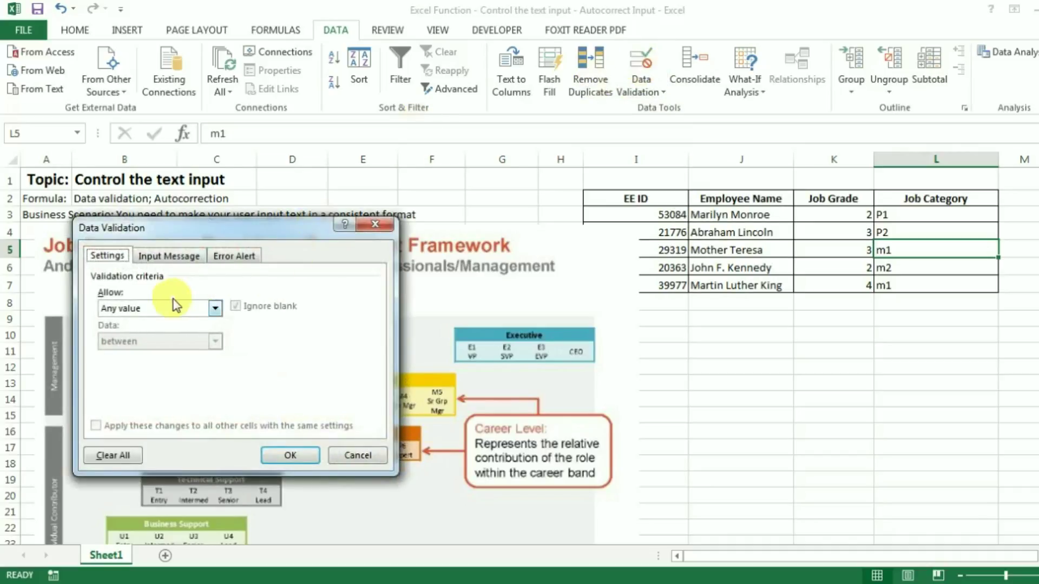
click(162, 309)
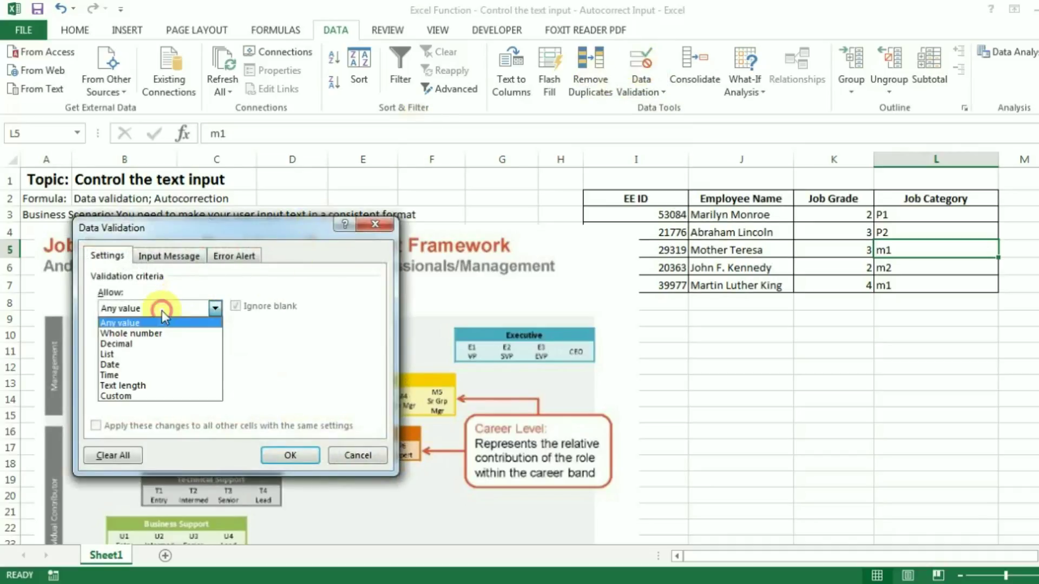
click(156, 354)
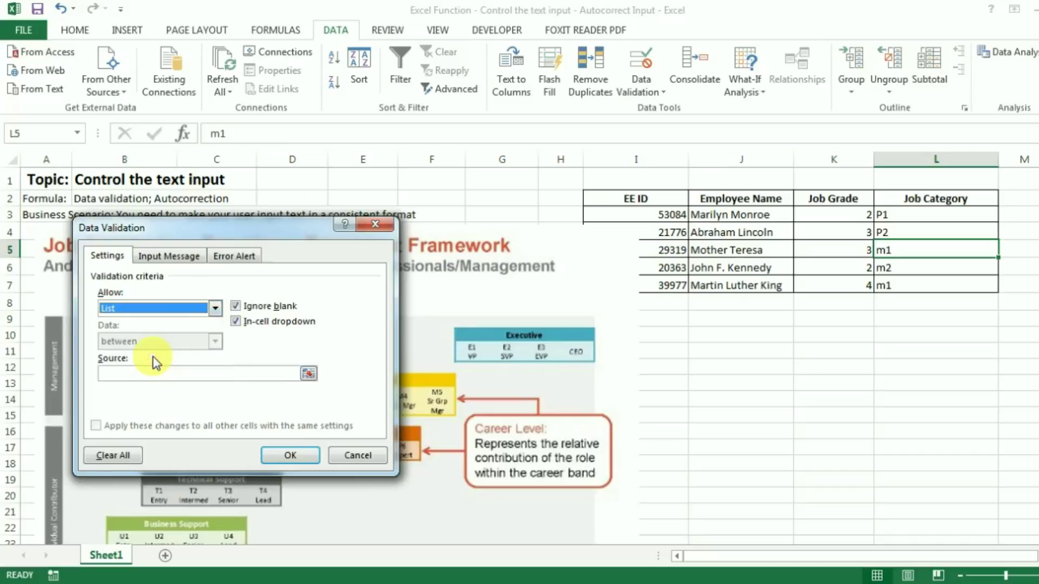
click(159, 376)
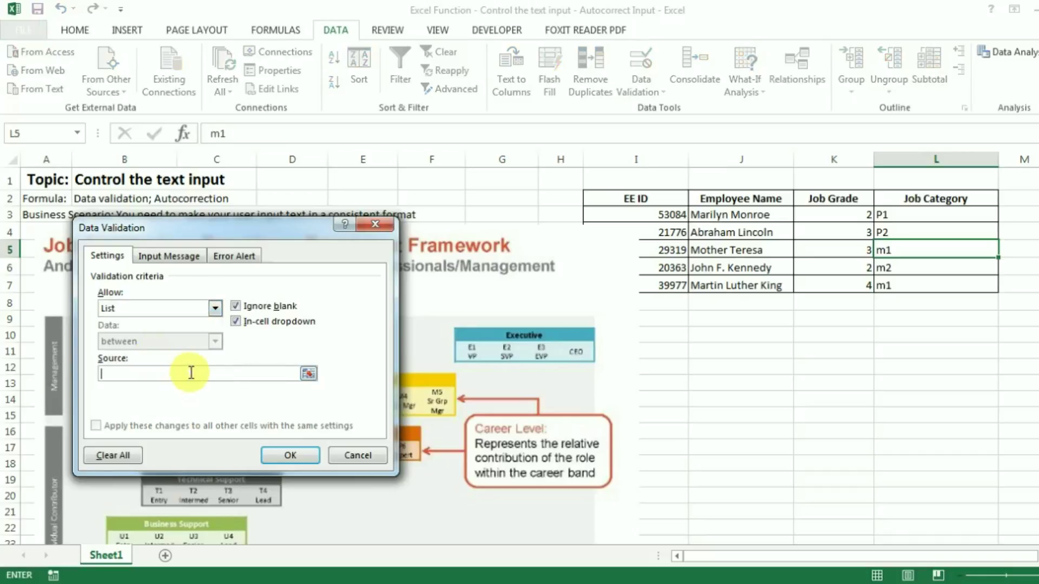
text(P1)
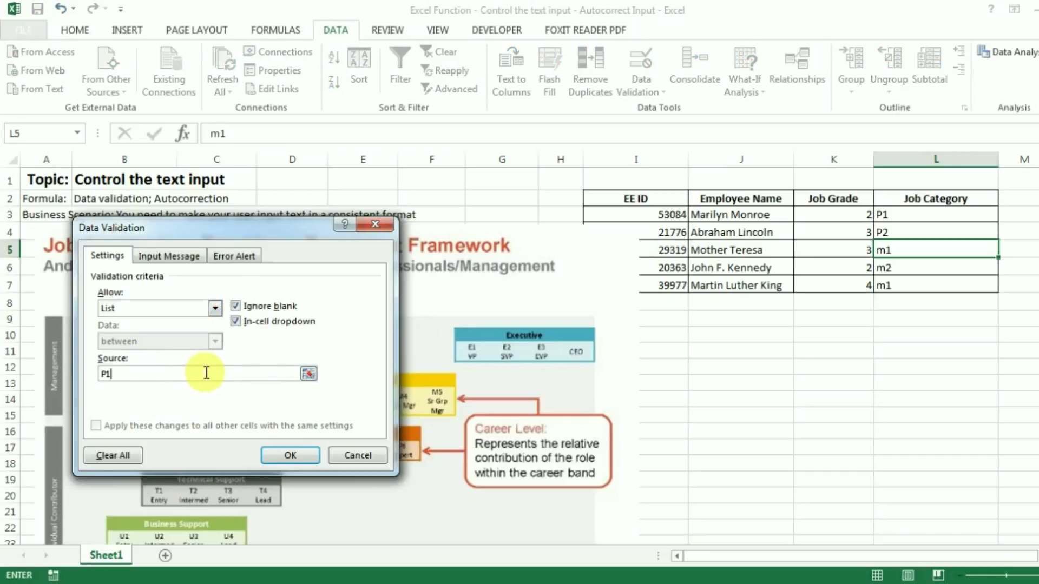
text(,P2,M1,M2)
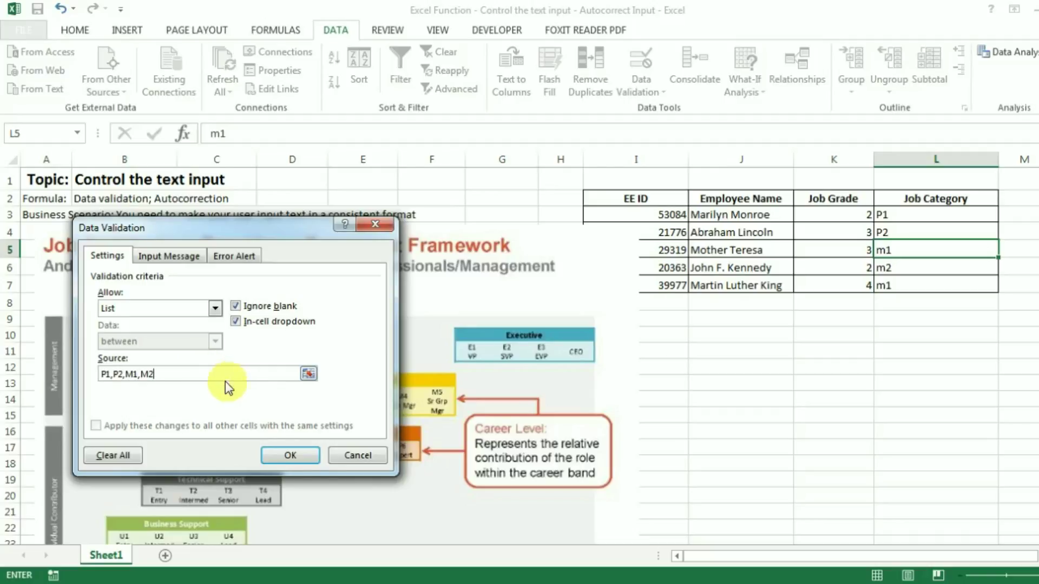
click(292, 456)
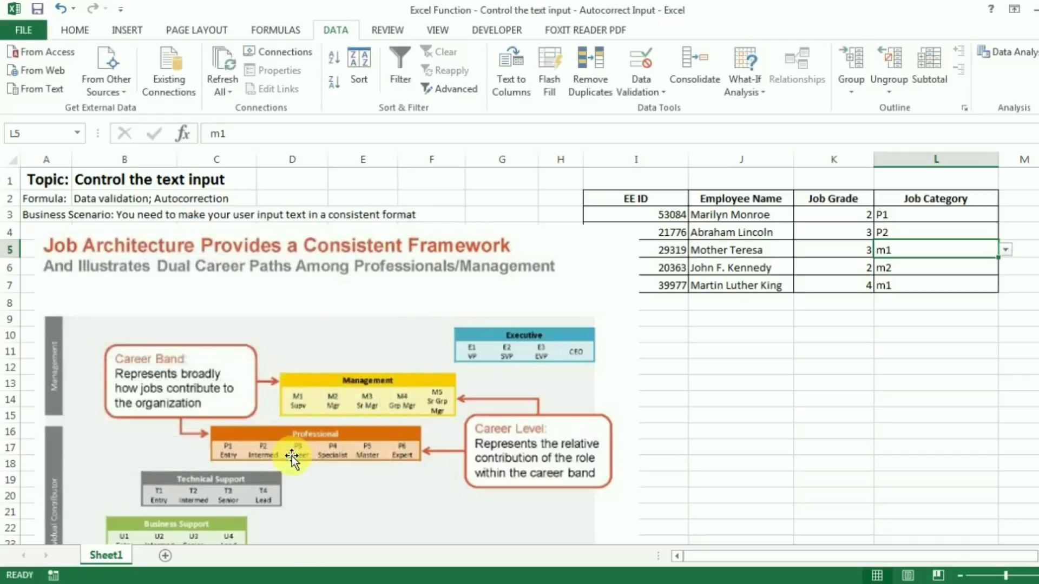
Set cell L5 to M1 by choosing it from the cell's validation list
click(1005, 250)
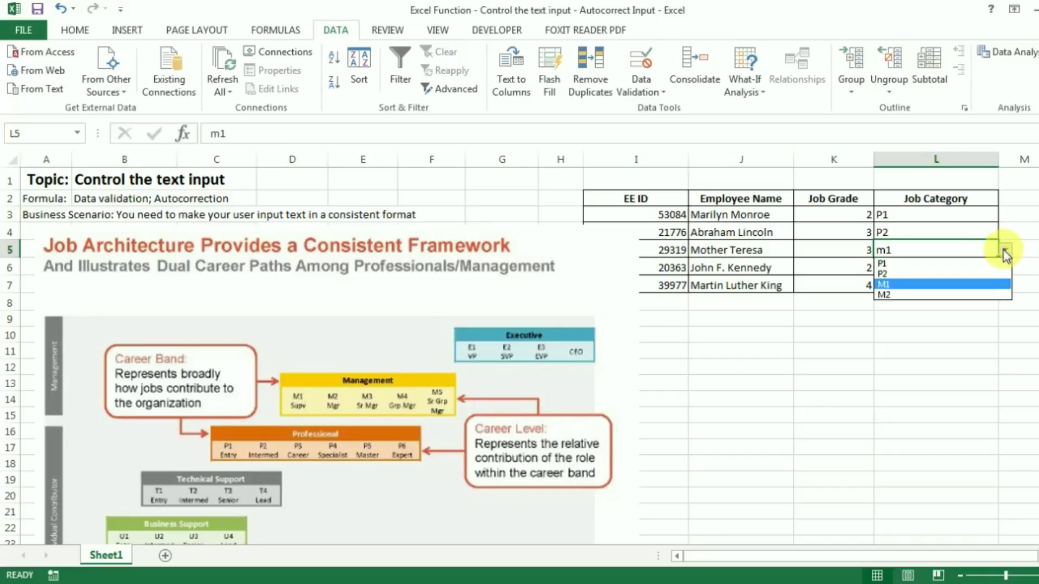
click(970, 284)
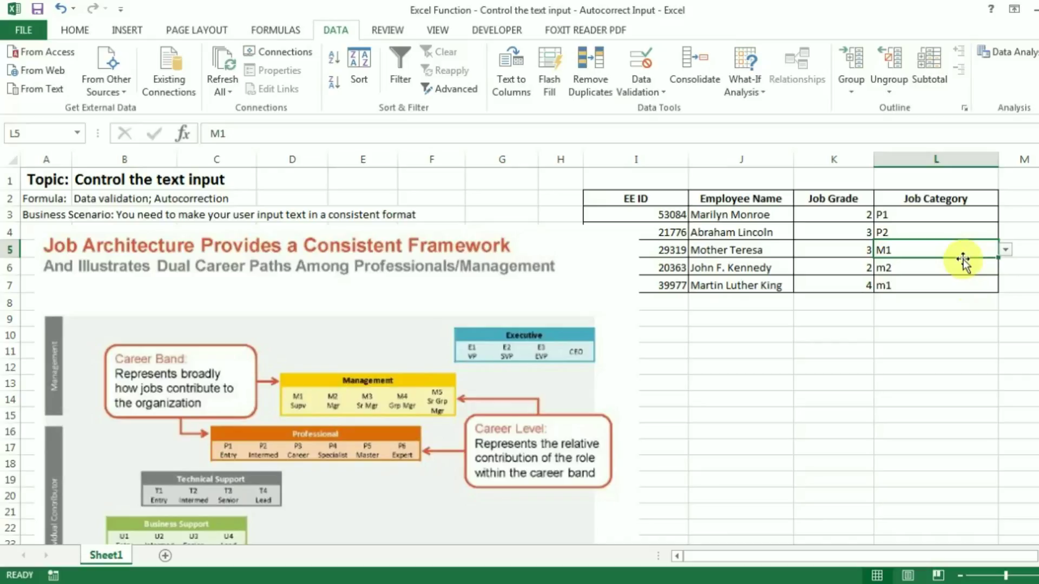
click(918, 264)
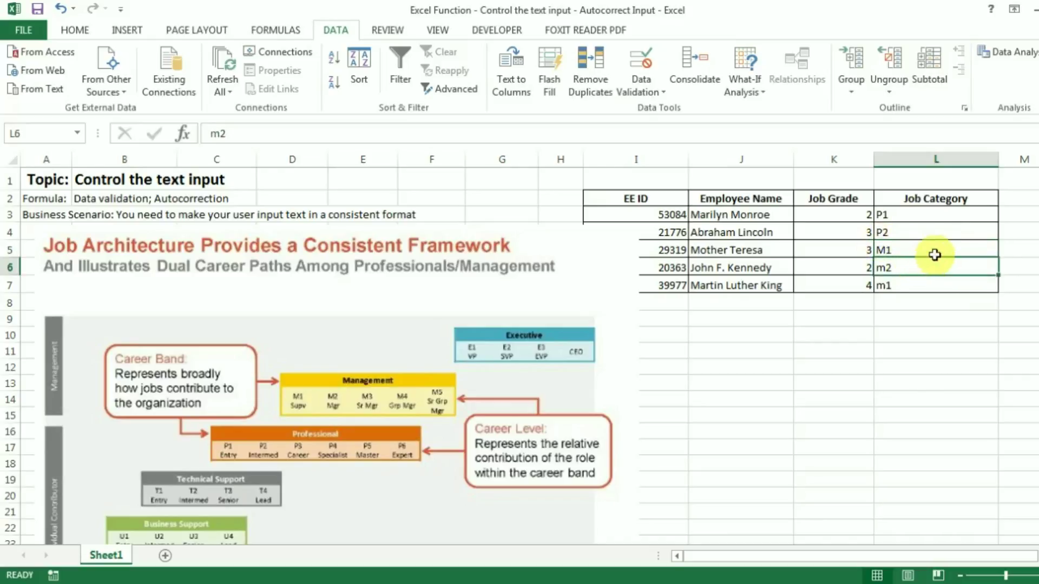
Copy cell L5 with its validation into L6 and choose M2 from the cell's validation list
click(935, 254)
drag(999, 258, 1001, 267)
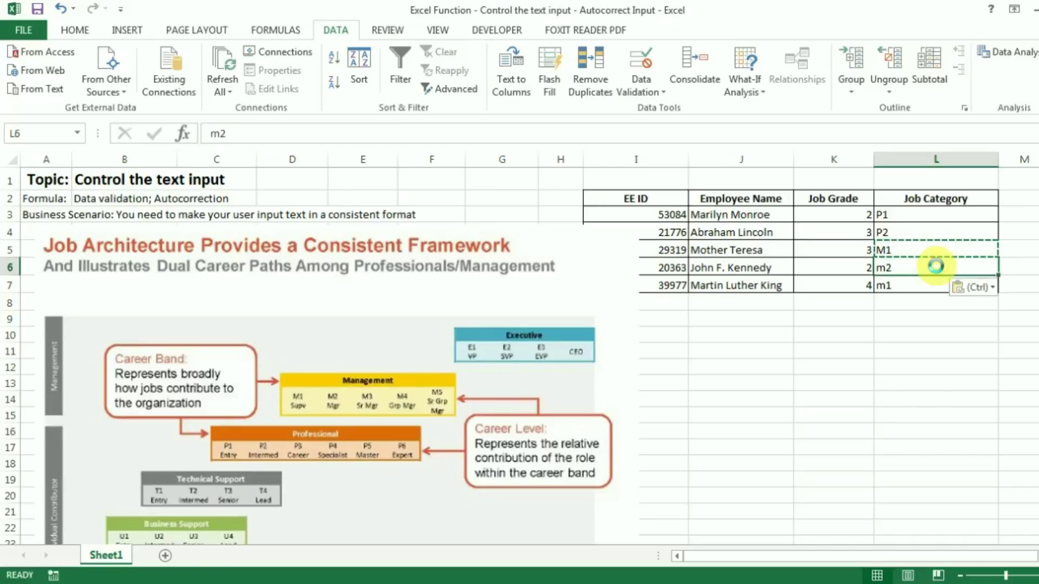
click(992, 270)
click(1006, 268)
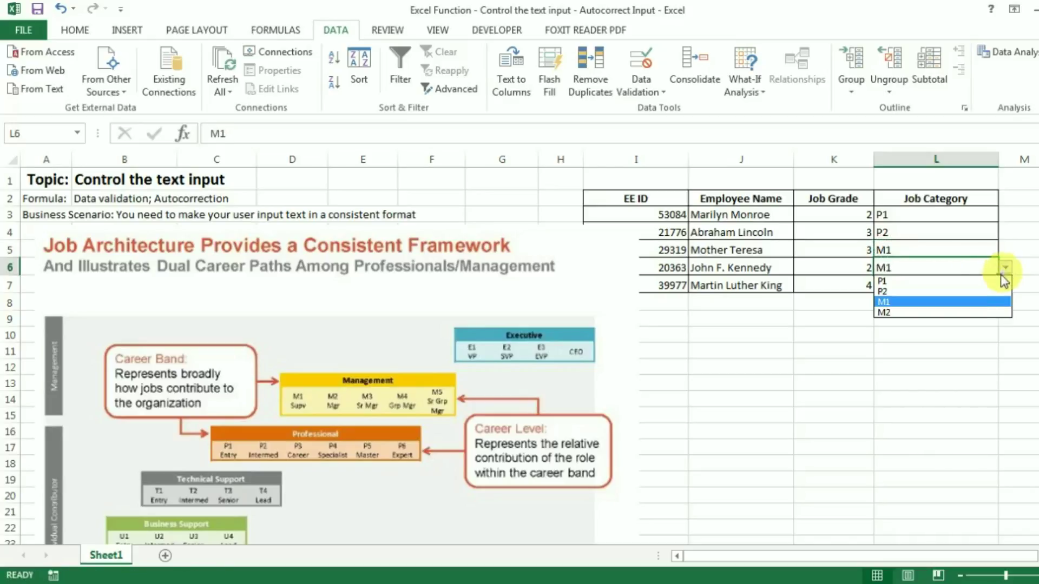
click(969, 312)
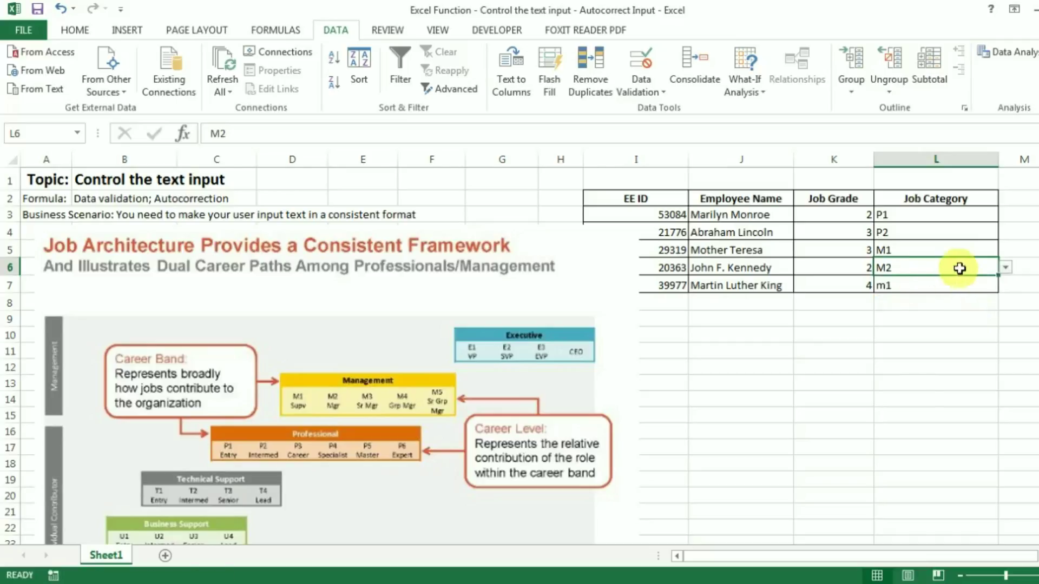
click(983, 254)
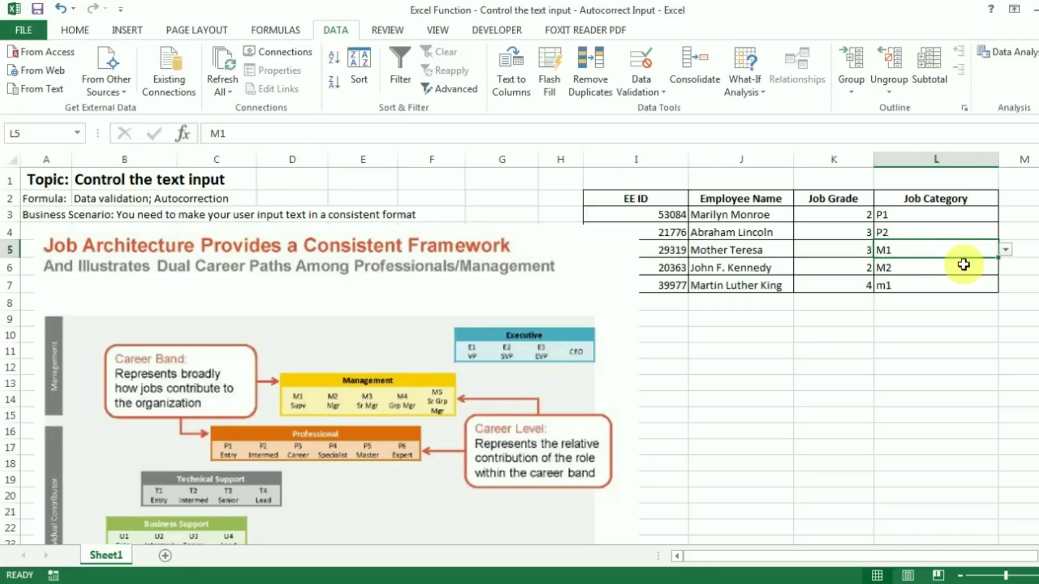
click(968, 265)
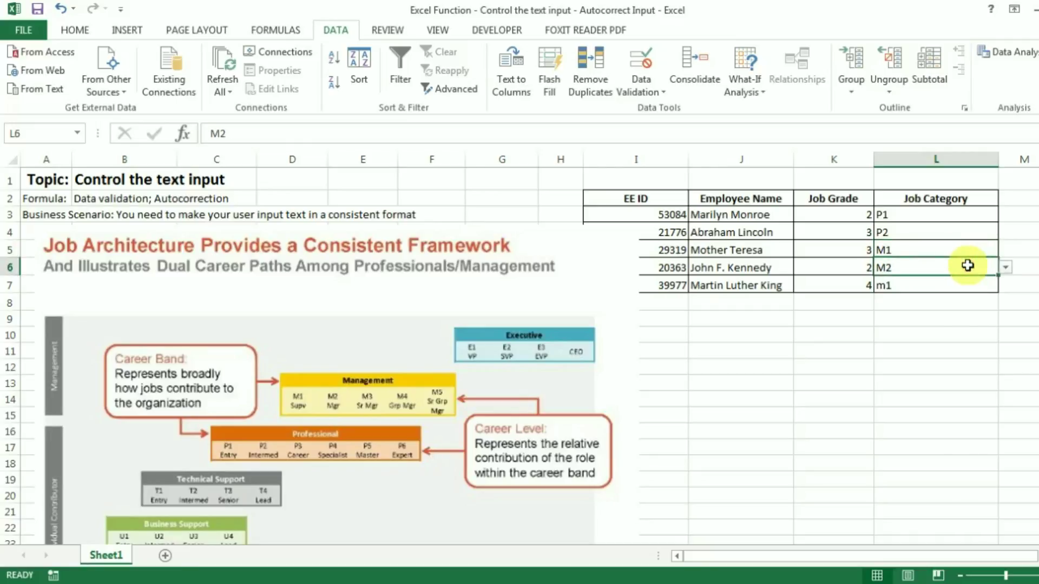
click(984, 251)
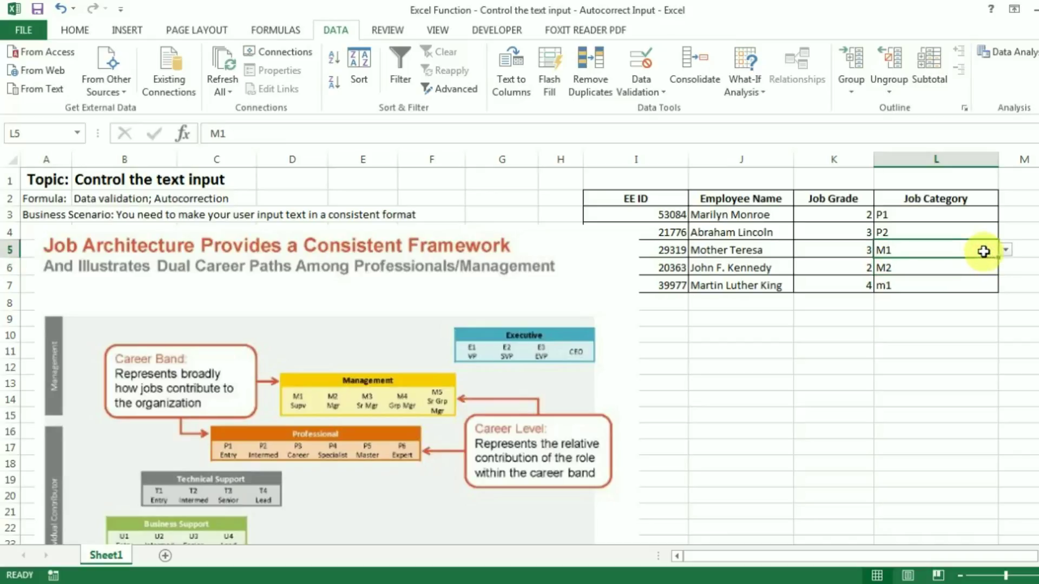
click(993, 269)
Clear Job Category cell L5 and try to enter the lowercase code m1 against its list validation
click(977, 254)
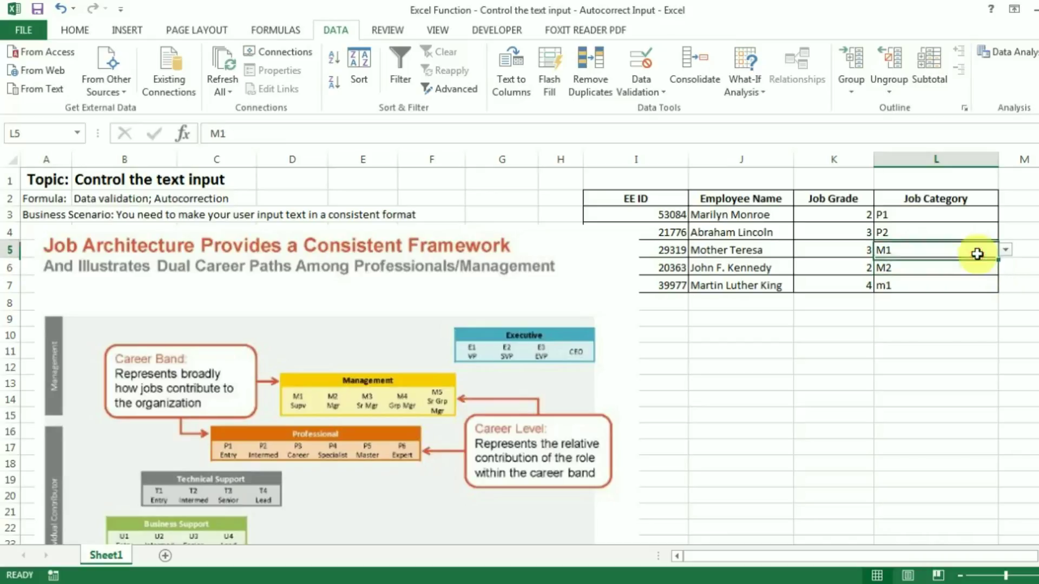
key(BackSpace)
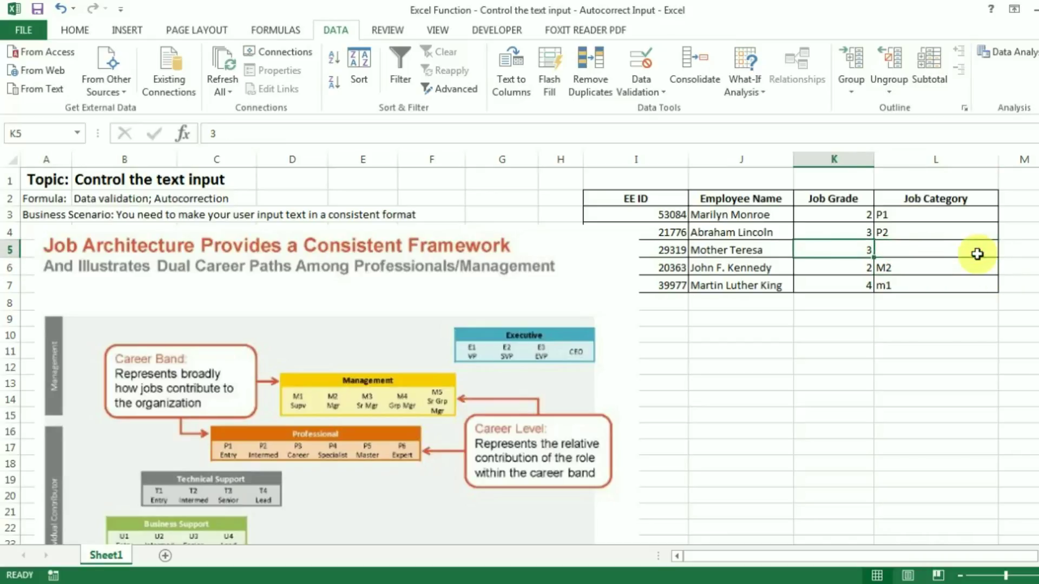
text(m1)
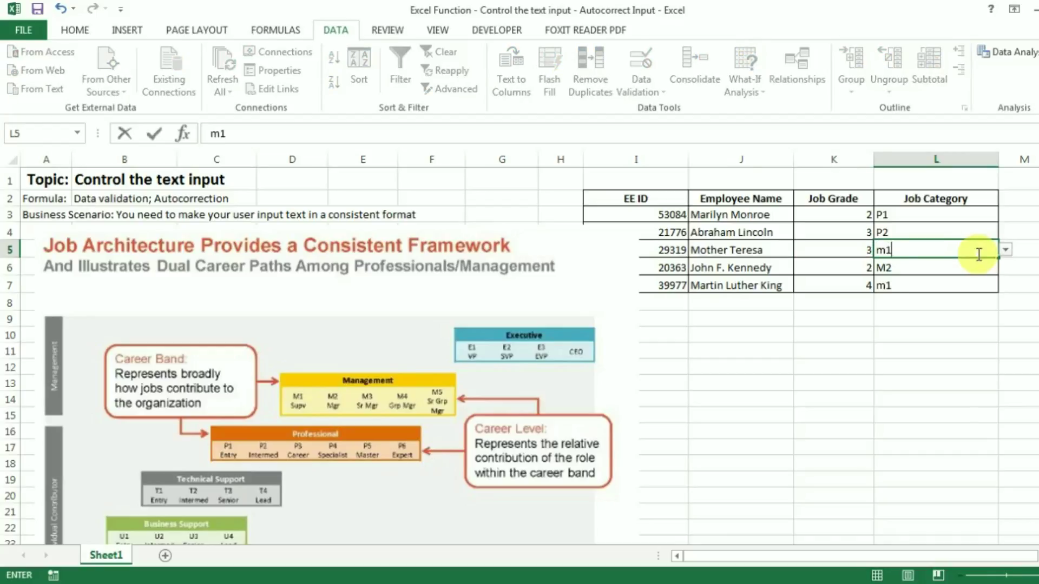
key(Return)
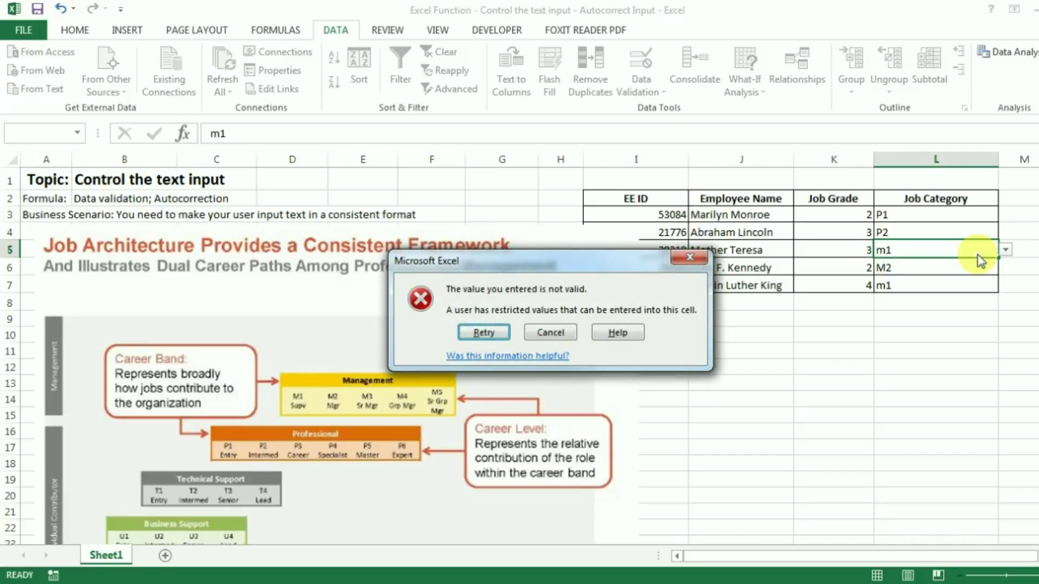
click(483, 332)
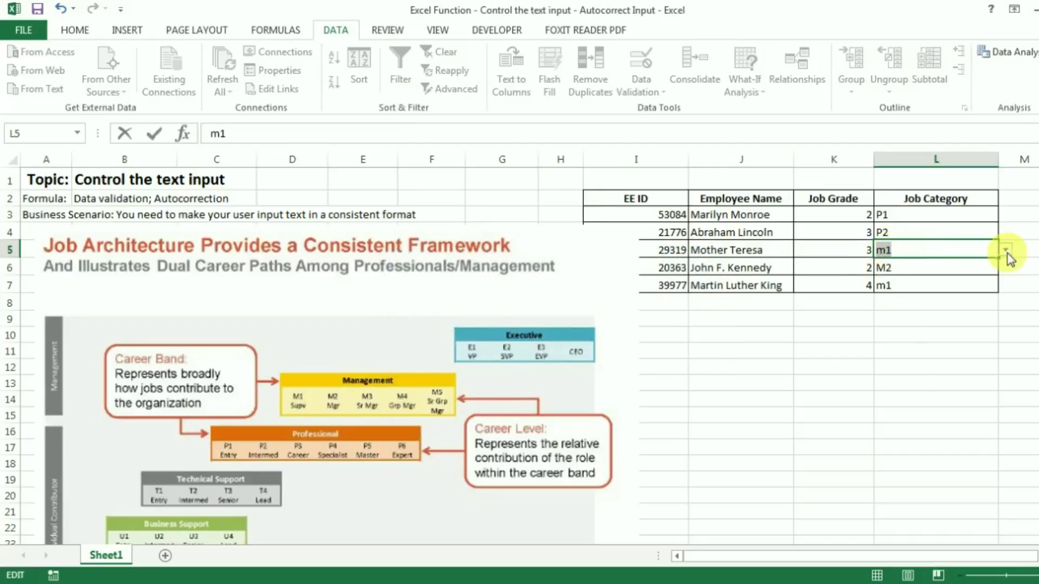
Enter the uppercase code M1 in Job Category cell L5
text(M1)
key(Return)
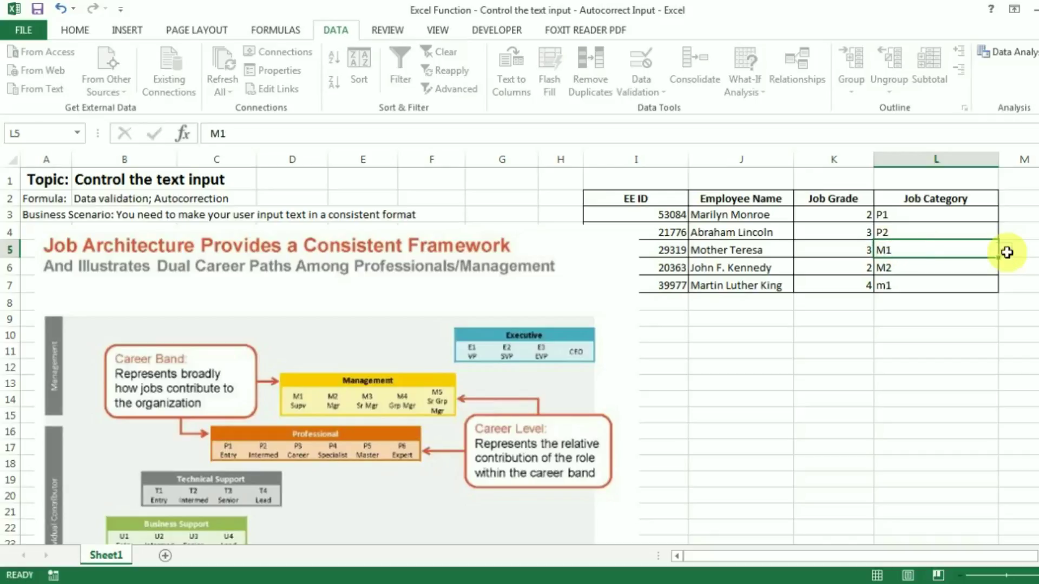
key(Up)
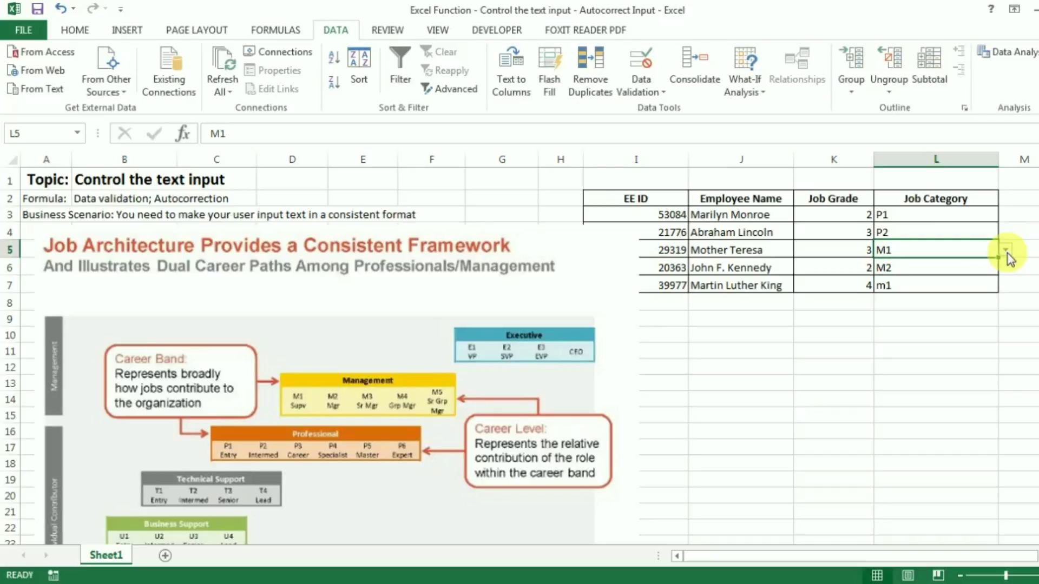
key(Down)
key(Down)
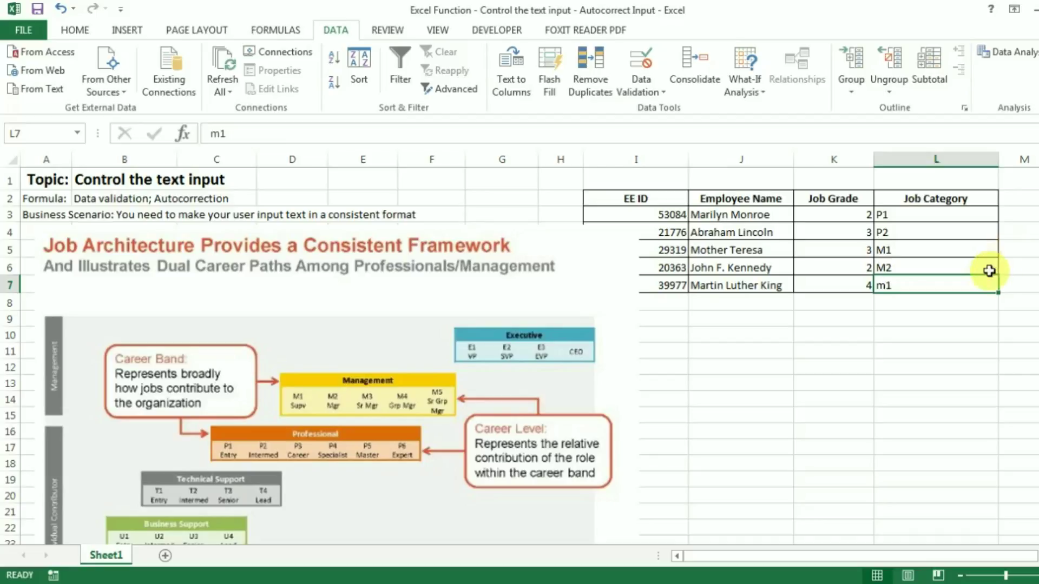
click(992, 269)
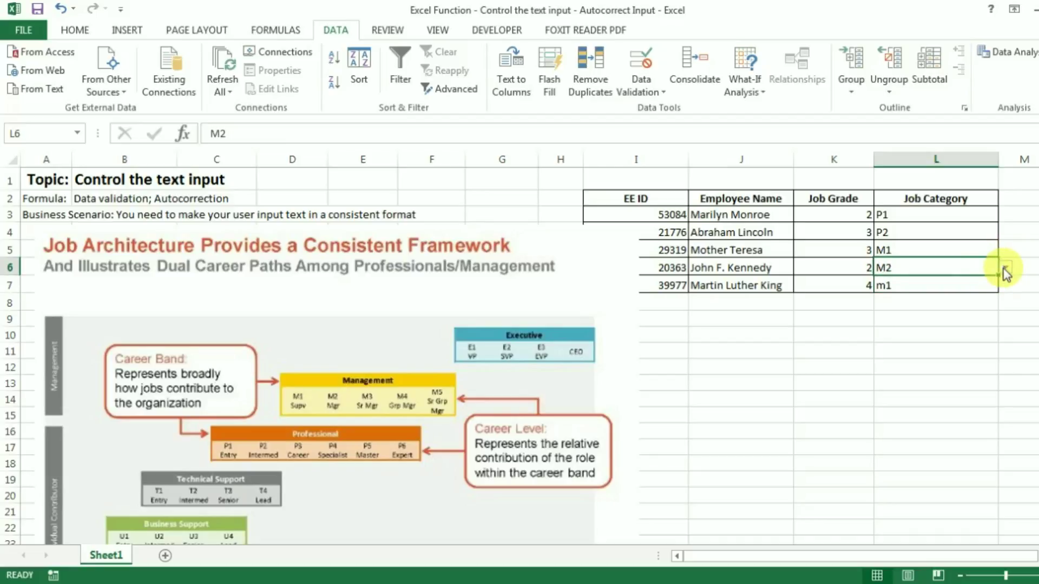
click(928, 215)
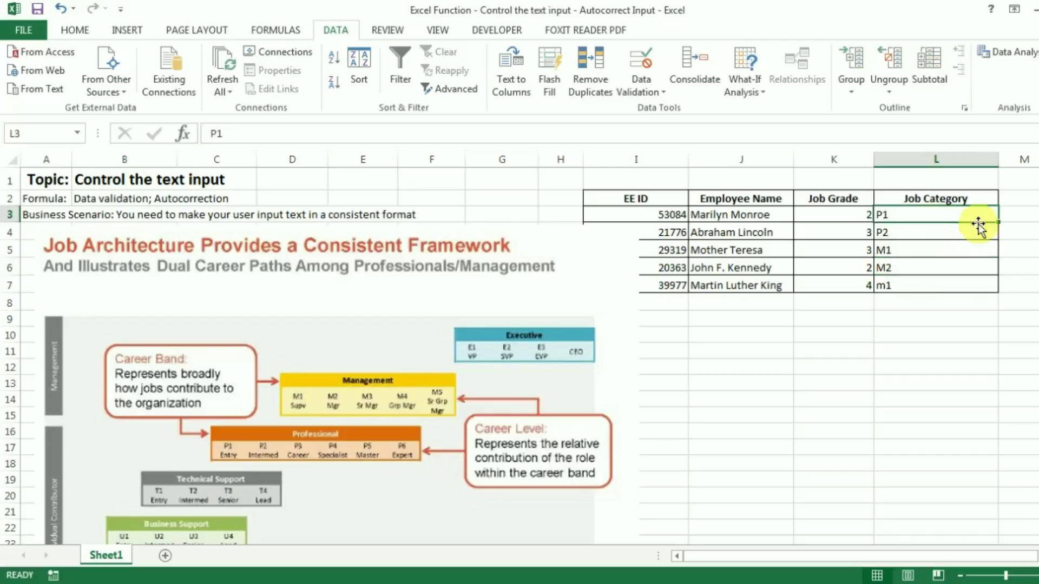
click(934, 292)
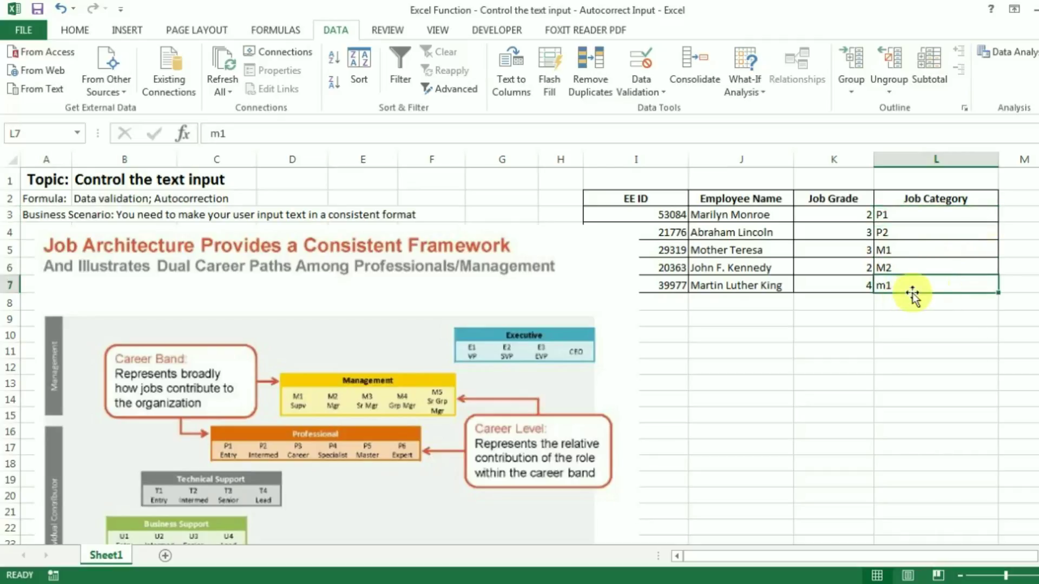
Add an AutoCorrect entry in the proofing options that replaces p1 with P1
click(24, 31)
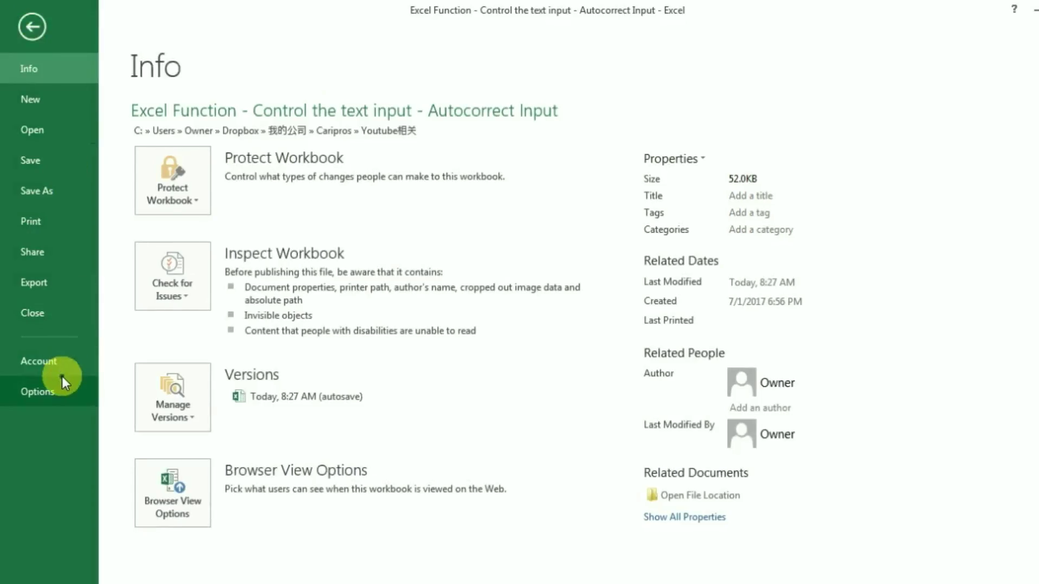
click(53, 395)
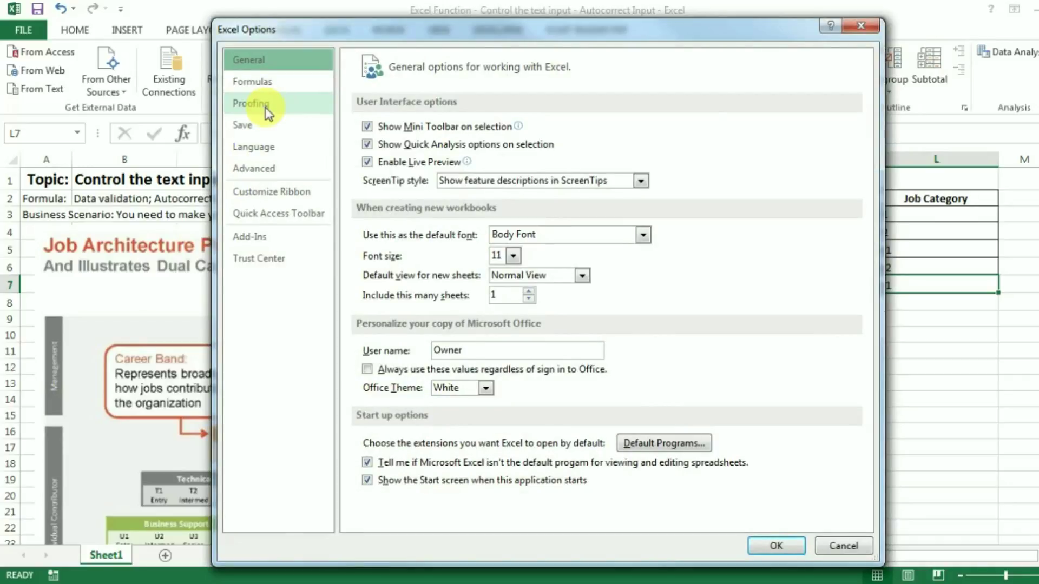
click(267, 107)
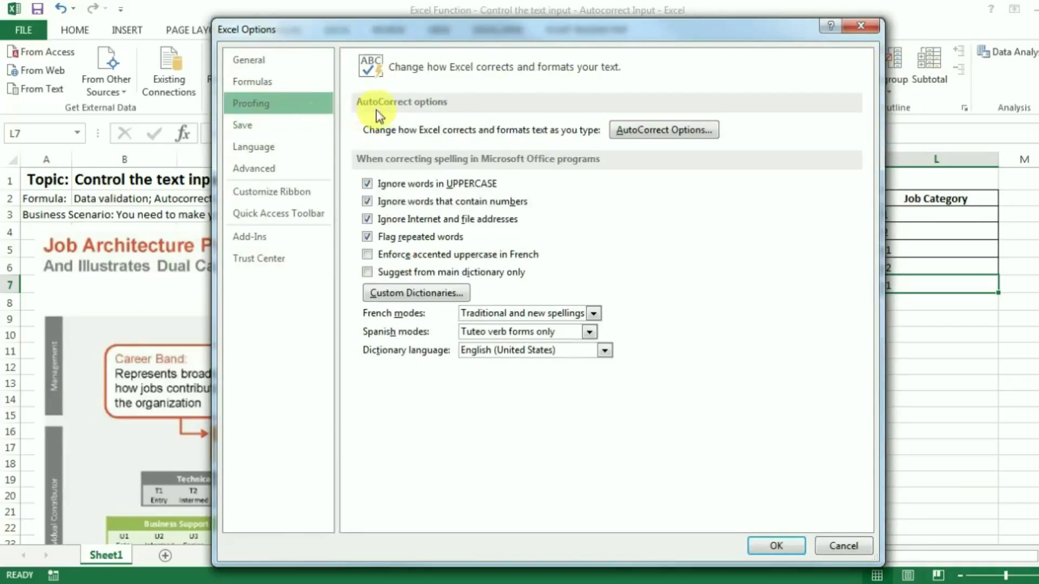
click(619, 133)
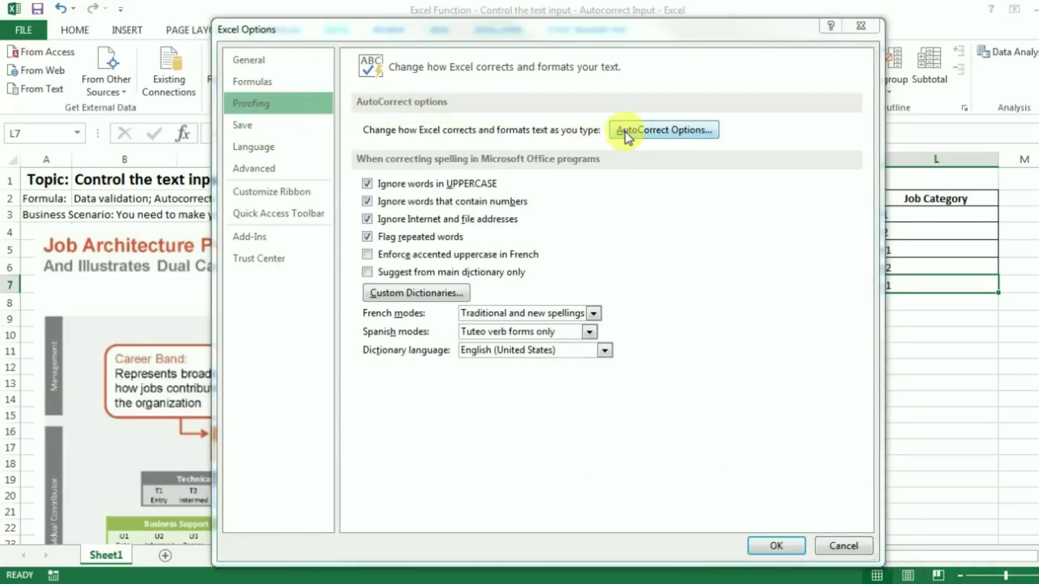
drag(276, 197, 397, 146)
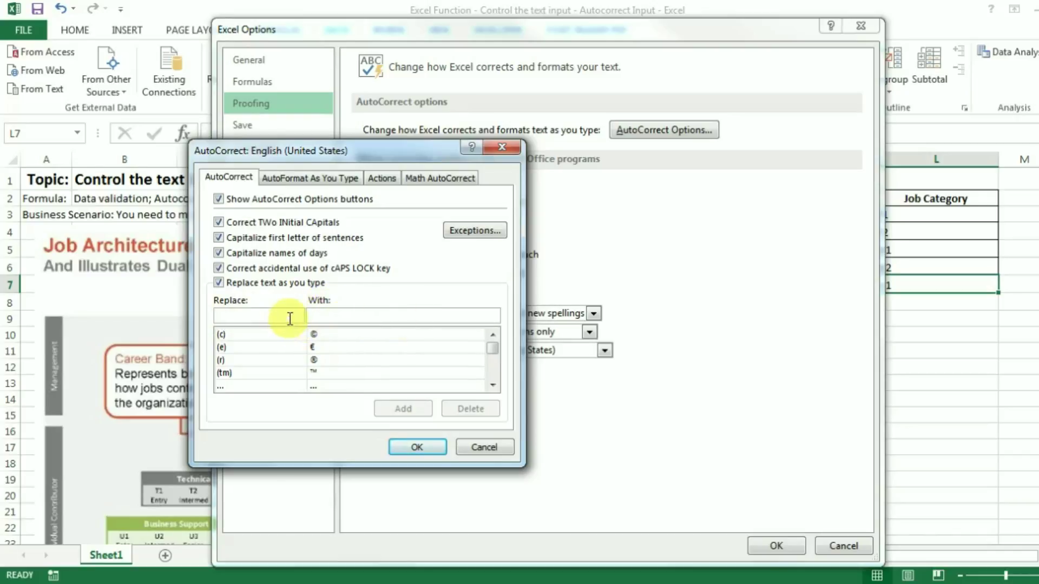
text(p1)
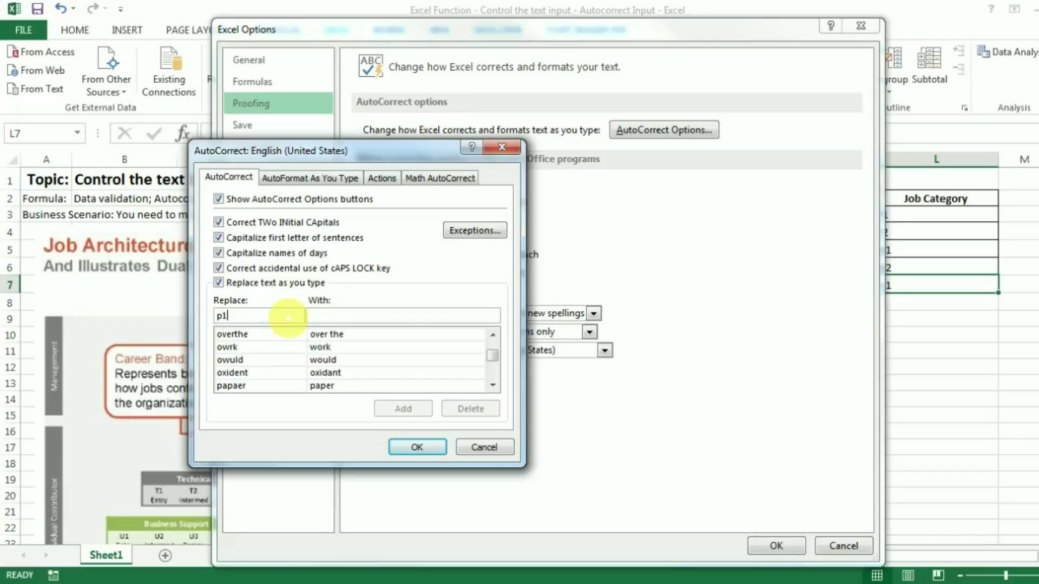
click(319, 314)
text(P1)
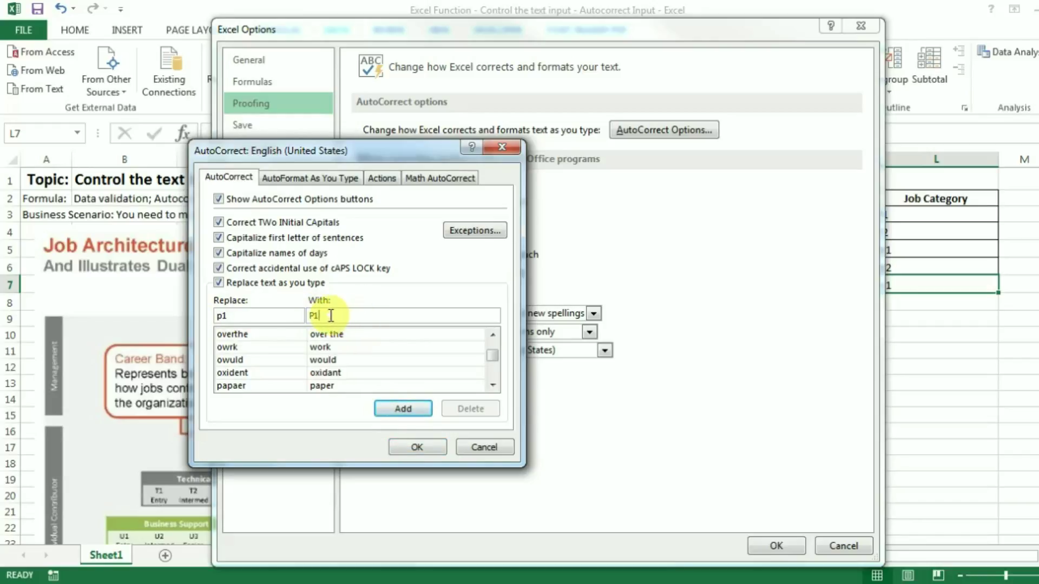
click(401, 411)
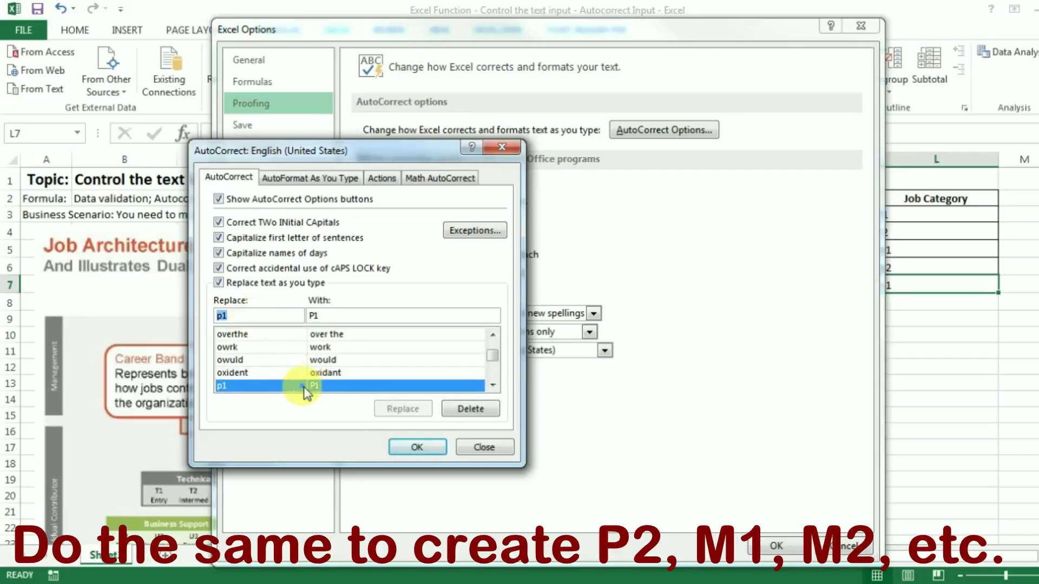
Add AutoCorrect entries replacing p2, m1 and m2 with P2, M1 and M2, and accept the options
click(254, 315)
key(BackSpace)
text(2)
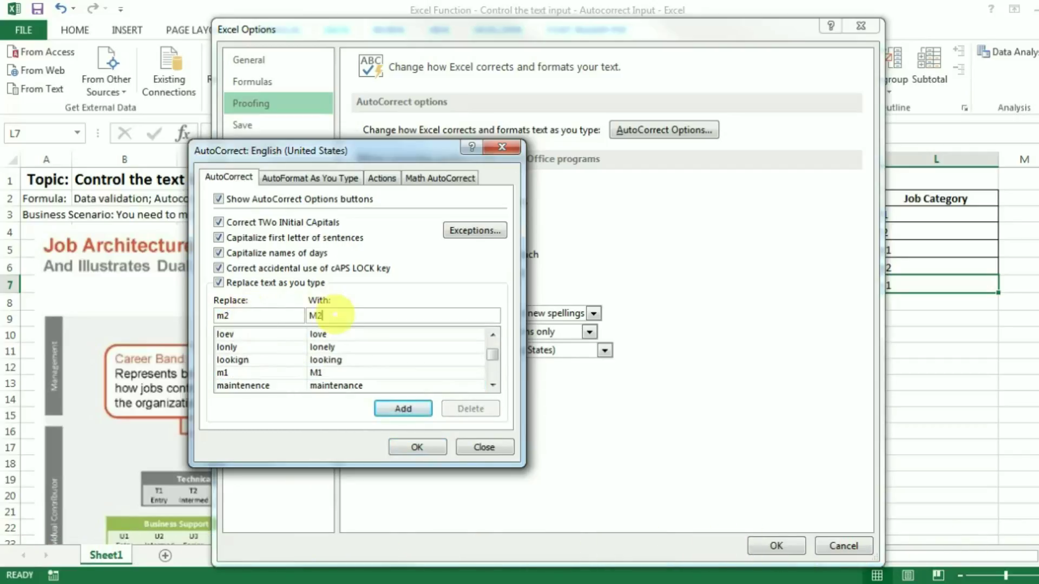
click(405, 410)
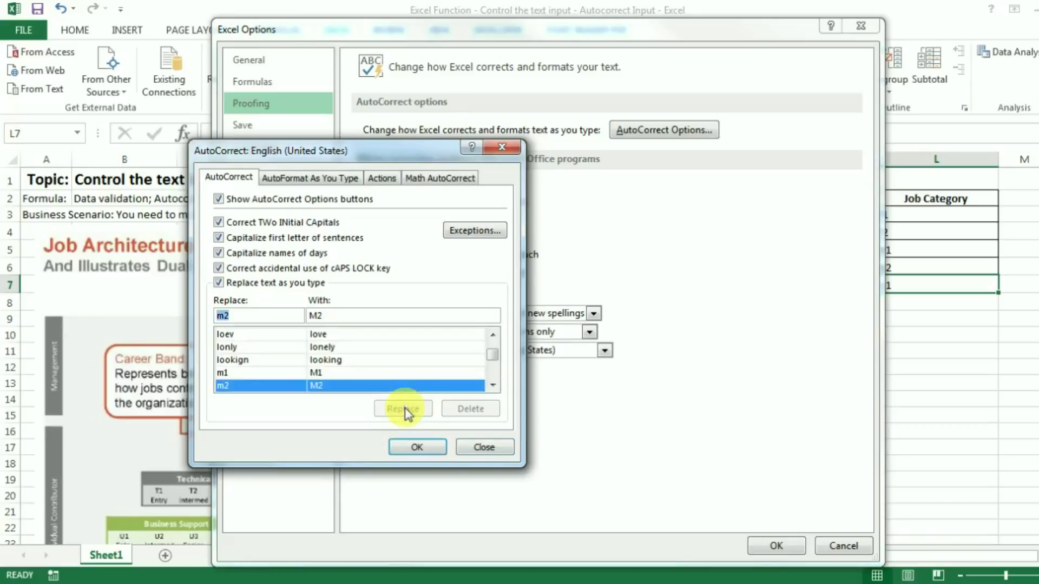
click(425, 451)
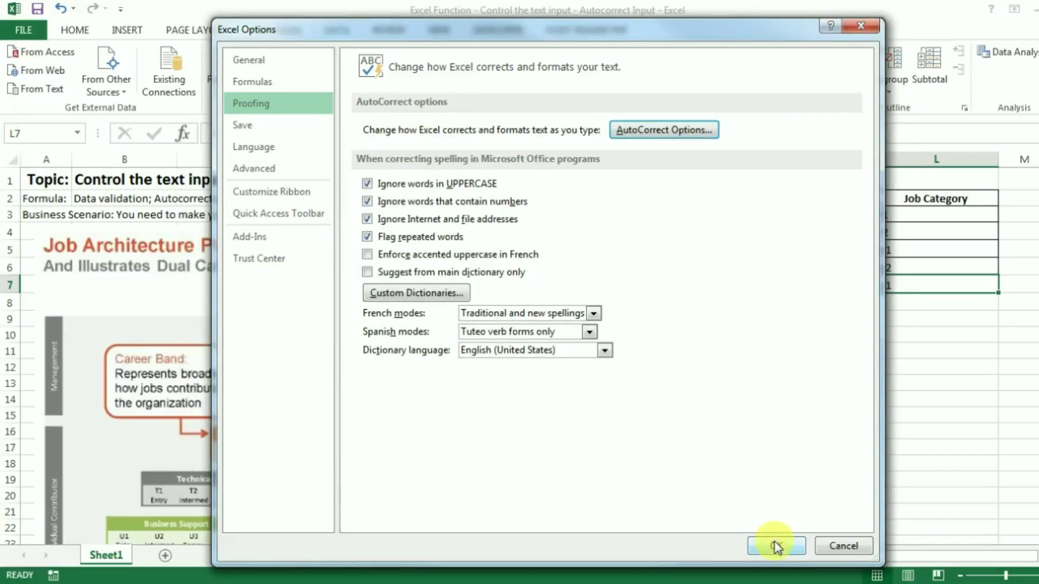
click(776, 547)
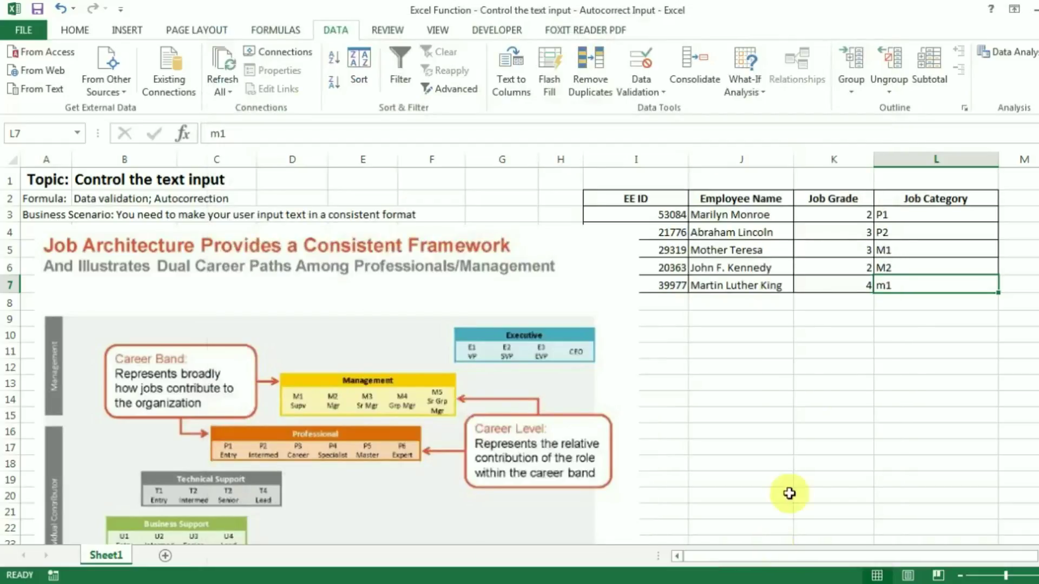
Test the AutoCorrect entries by entering lowercase m1 in cell J9 and p1 in cell J10
click(890, 305)
click(703, 322)
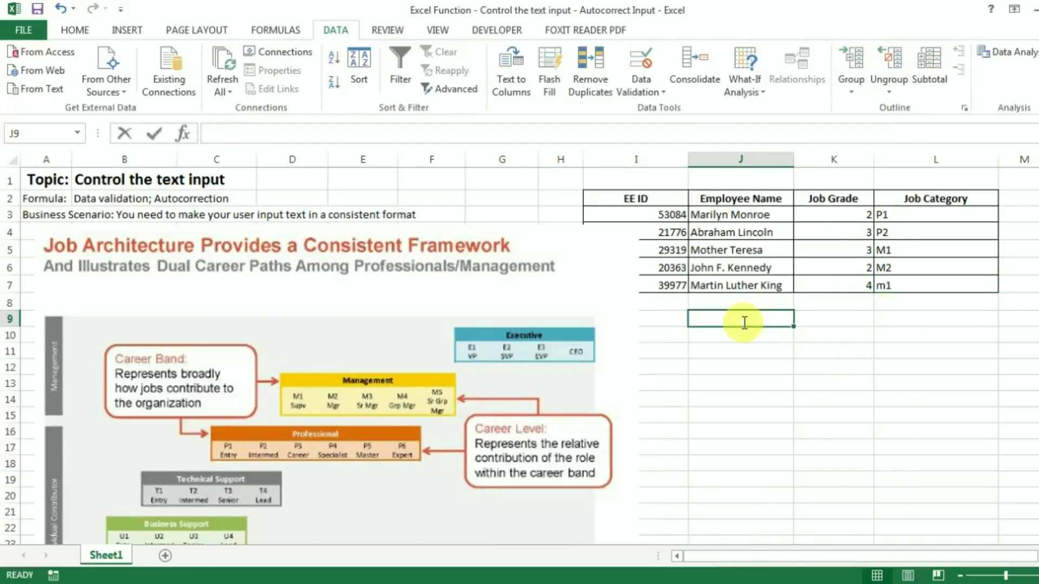
text(m1)
key(Tab)
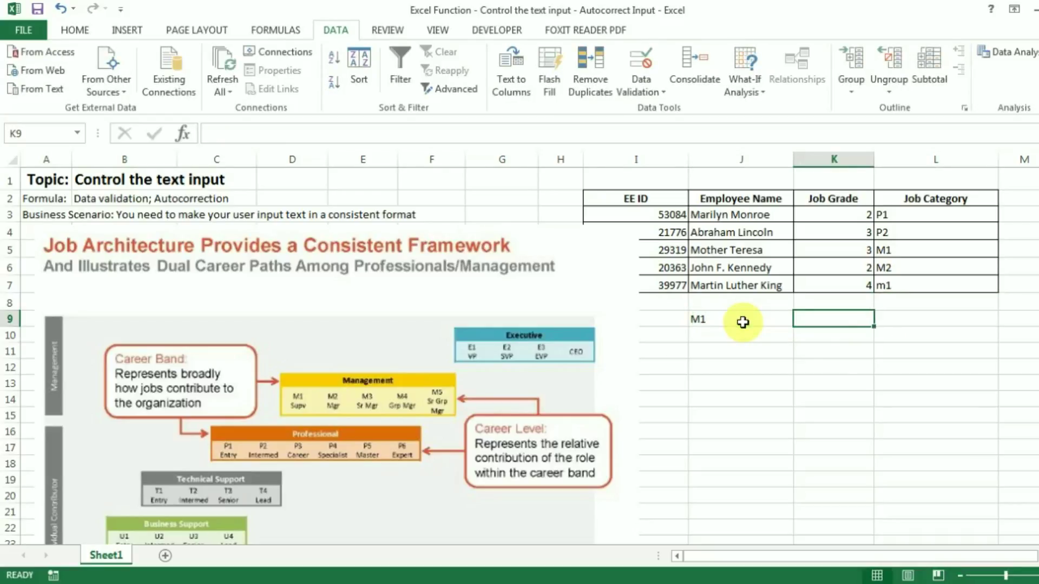
key(Return)
text(p1)
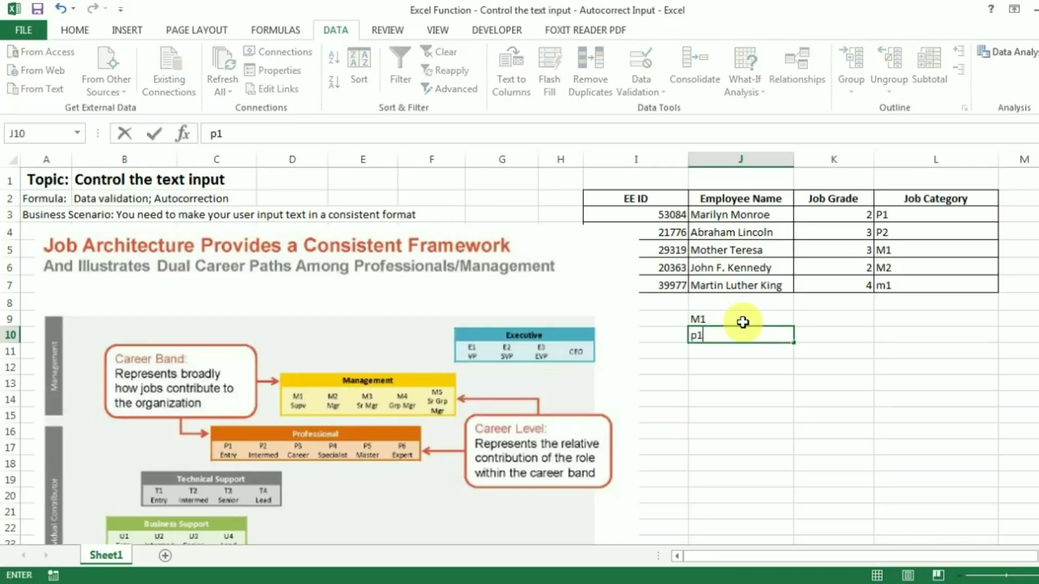
key(Tab)
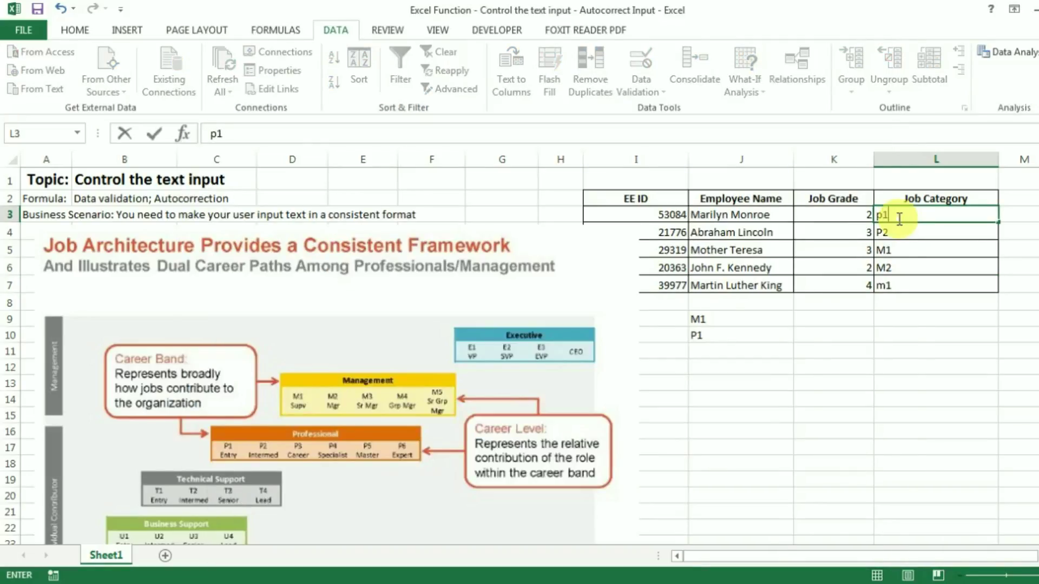
Re-enter the first two Job Category codes in lowercase: p1 in L3 and p2 in L4
key(Tab)
key(Return)
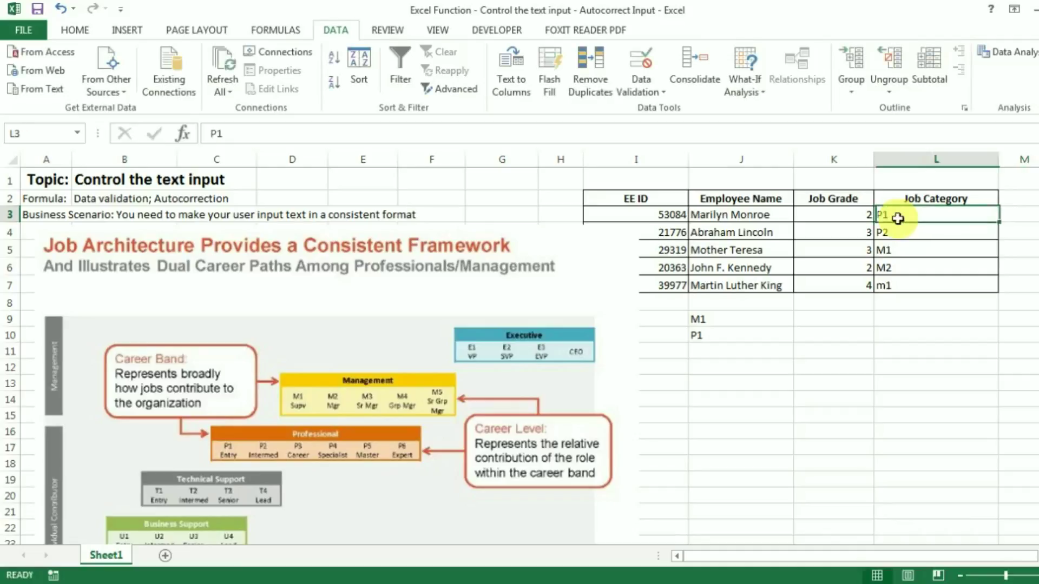
text(p2)
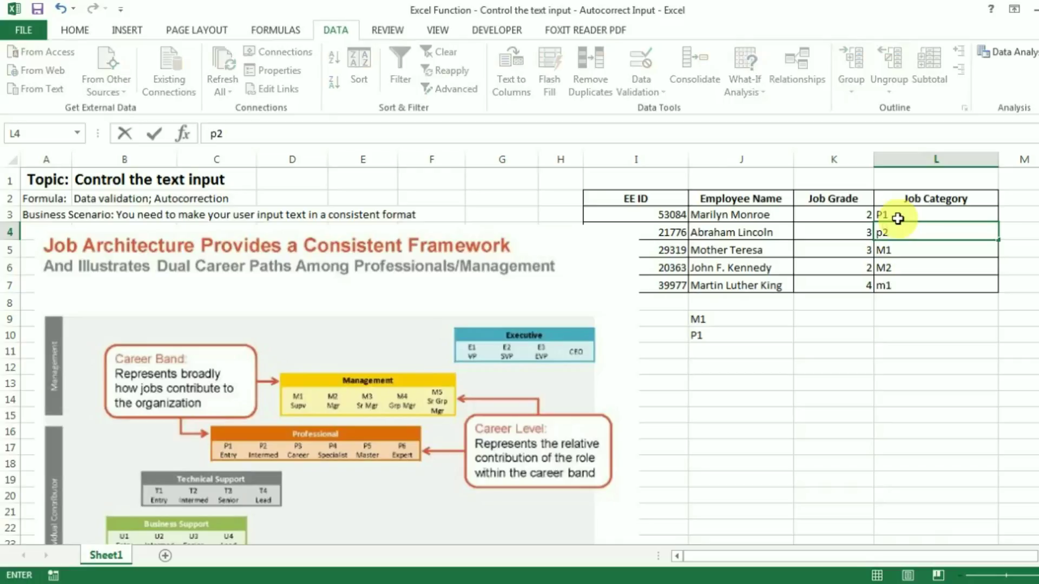
key(Tab)
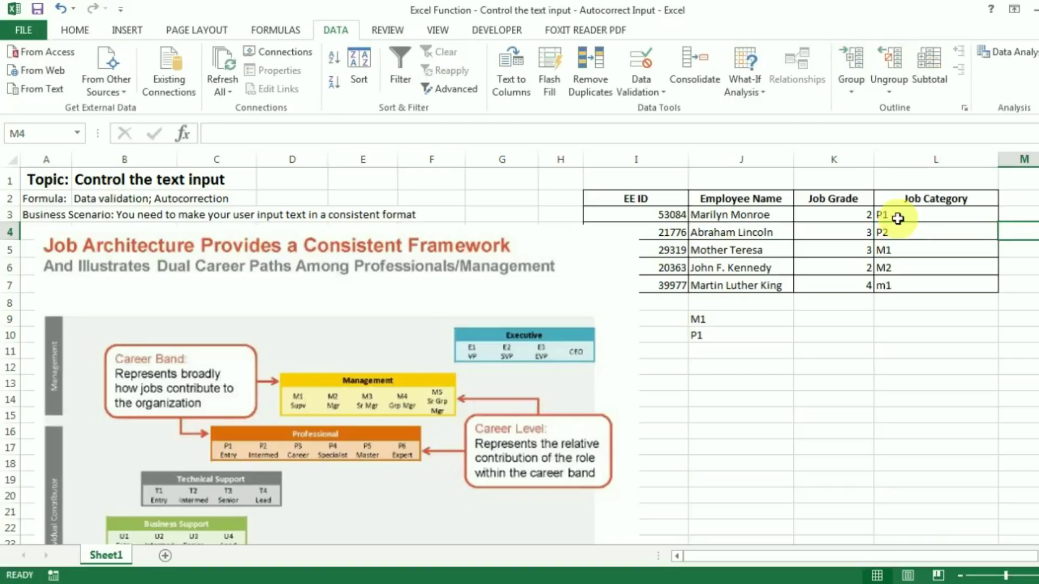
click(923, 335)
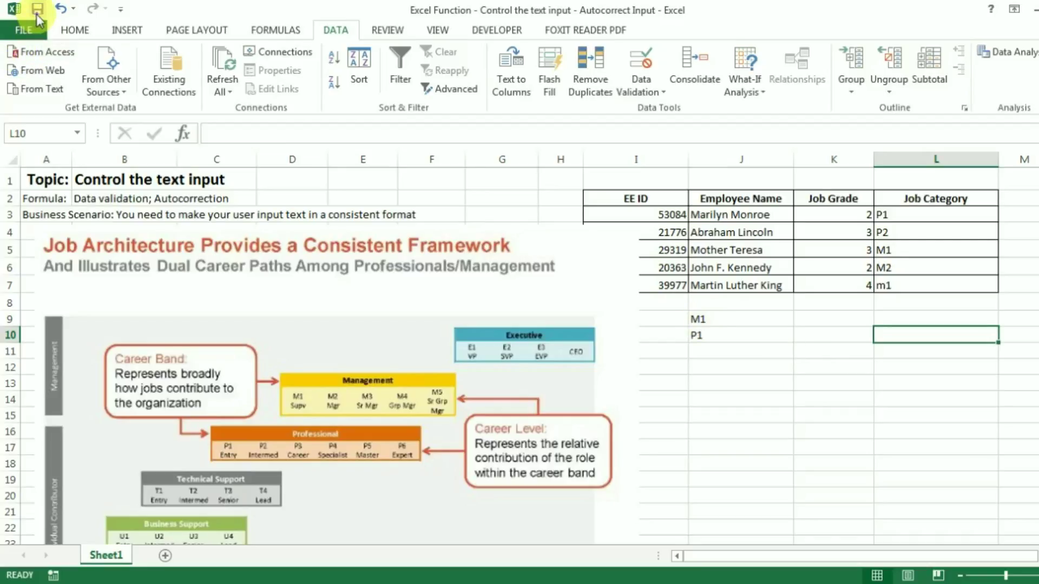
click(753, 381)
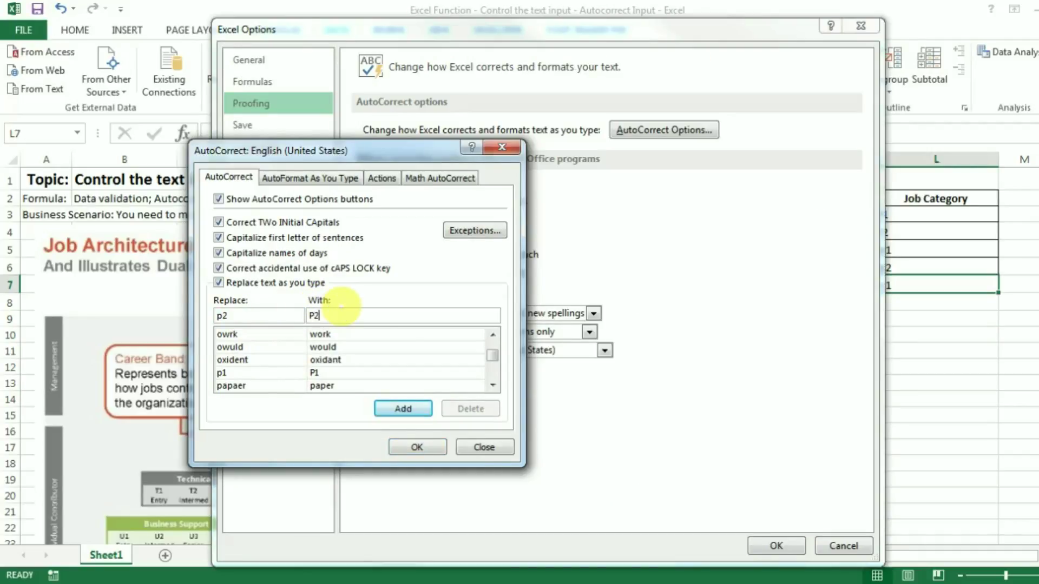
Add AutoCorrect entries that replace p2 with P2 and m1 with M1
text(2)
click(403, 409)
double_click(225, 315)
text(M1)
double_click(324, 316)
text(M2)
double_click(225, 315)
key(BackSpace)
text(m1)
click(330, 315)
key(BackSpace)
text(1)
click(403, 408)
Enter m2 as the text to replace in a new AutoCorrect entry
text(m2)
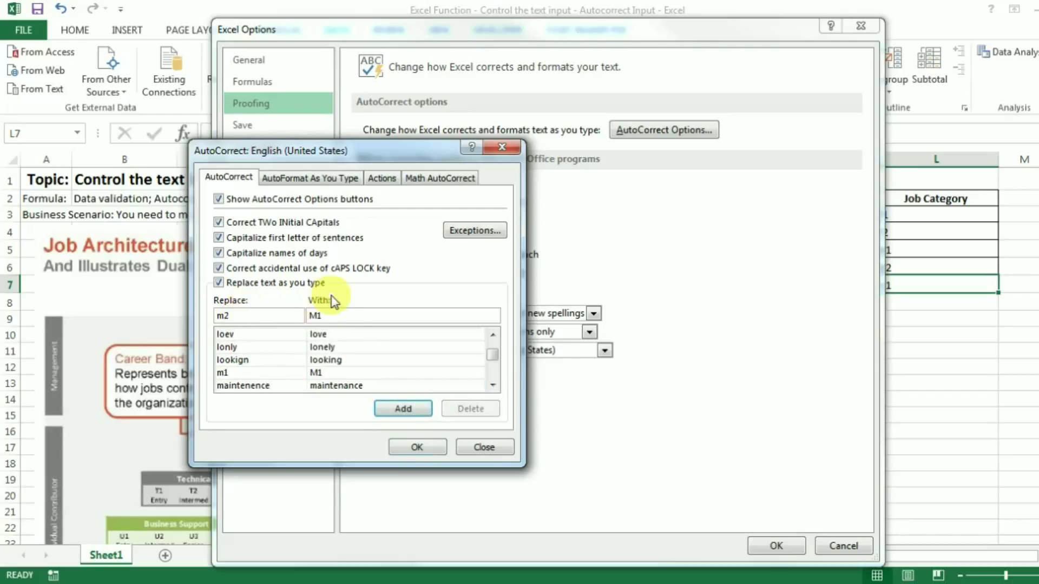